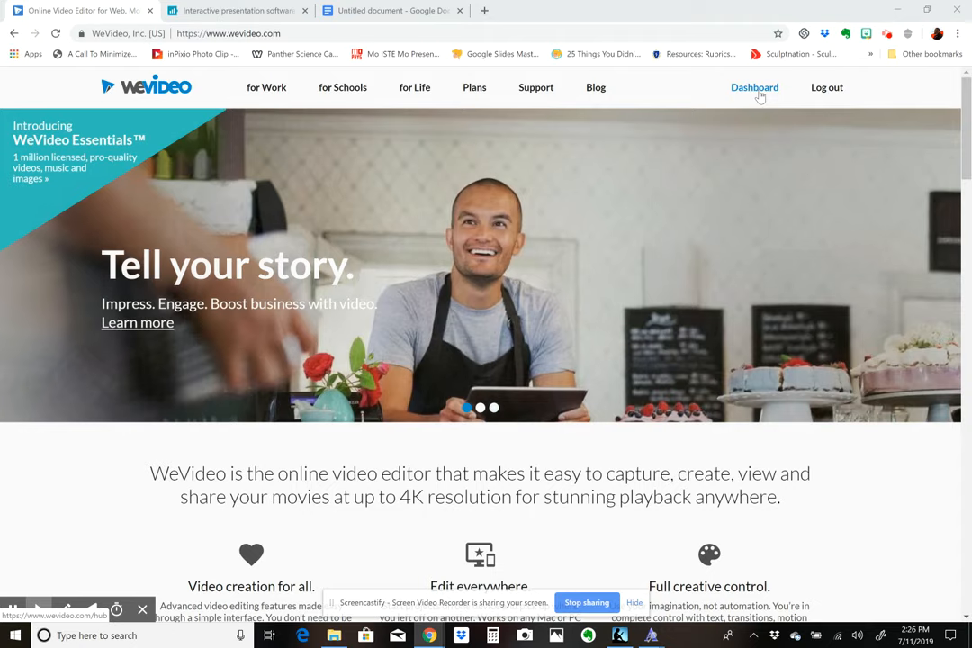
- Go to the WeVideo dashboard and look through the projects, media and exports pages before returning to the dashboard
click(760, 96)
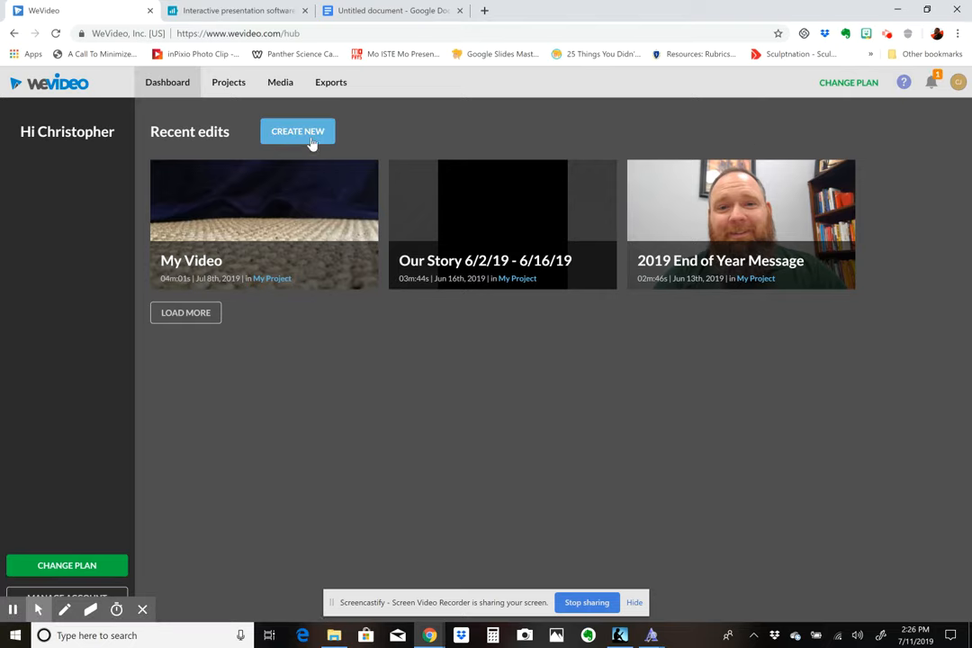
mouse_move(328, 183)
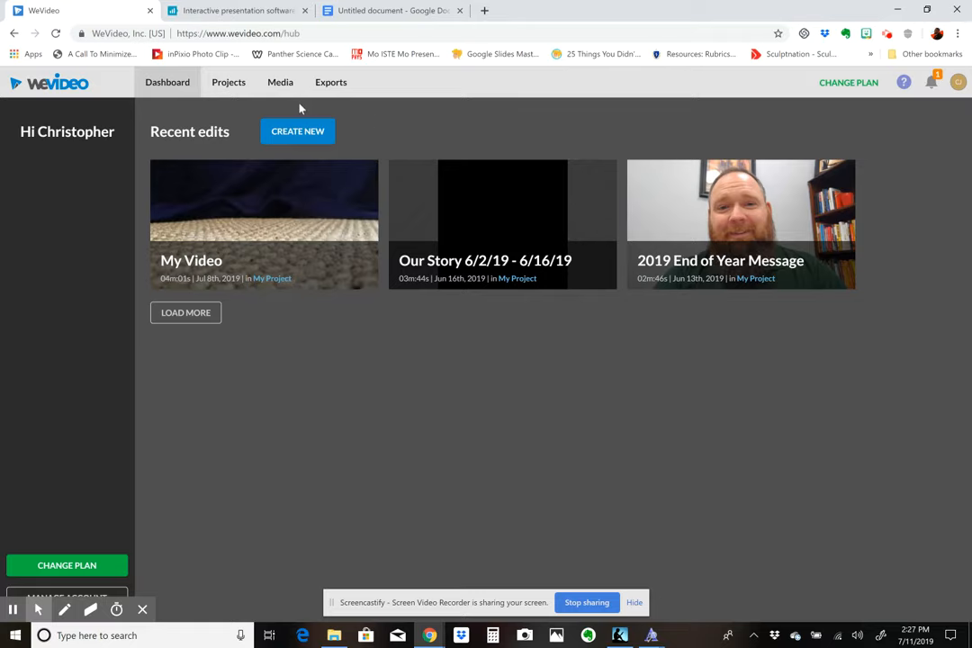
click(229, 83)
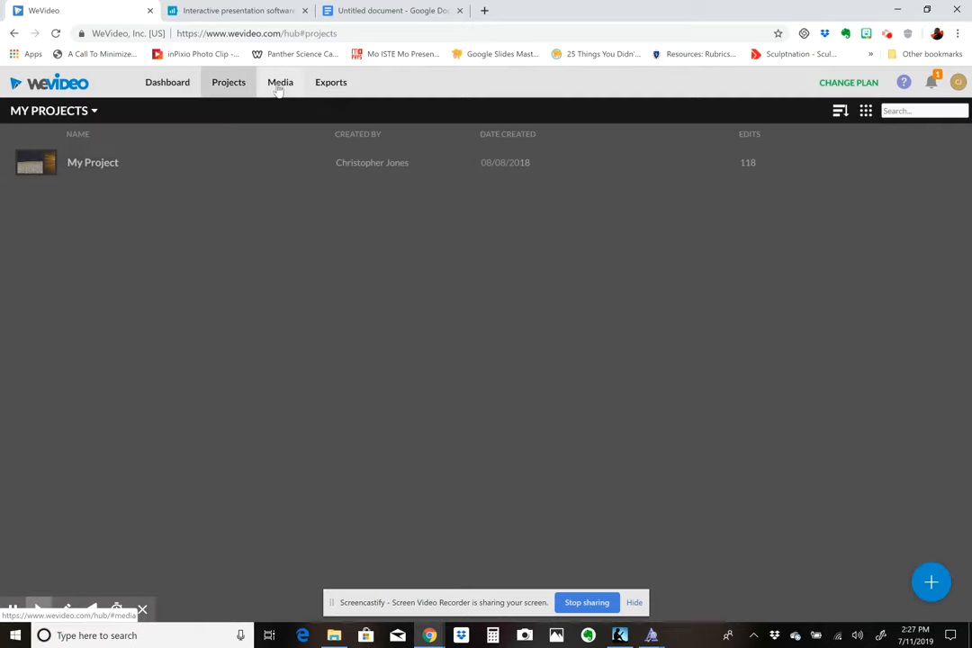
click(280, 85)
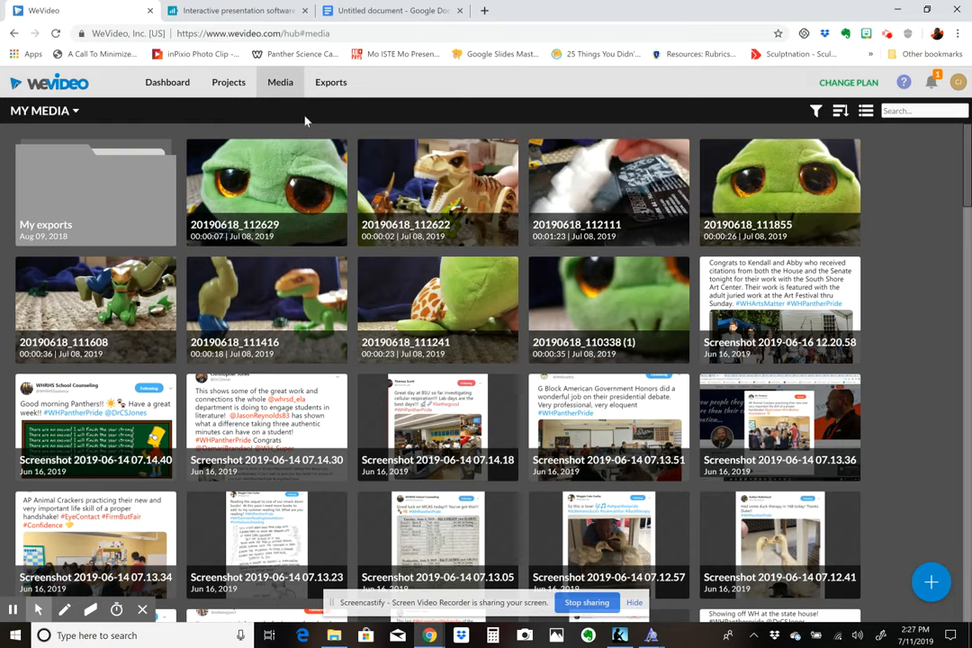
click(331, 83)
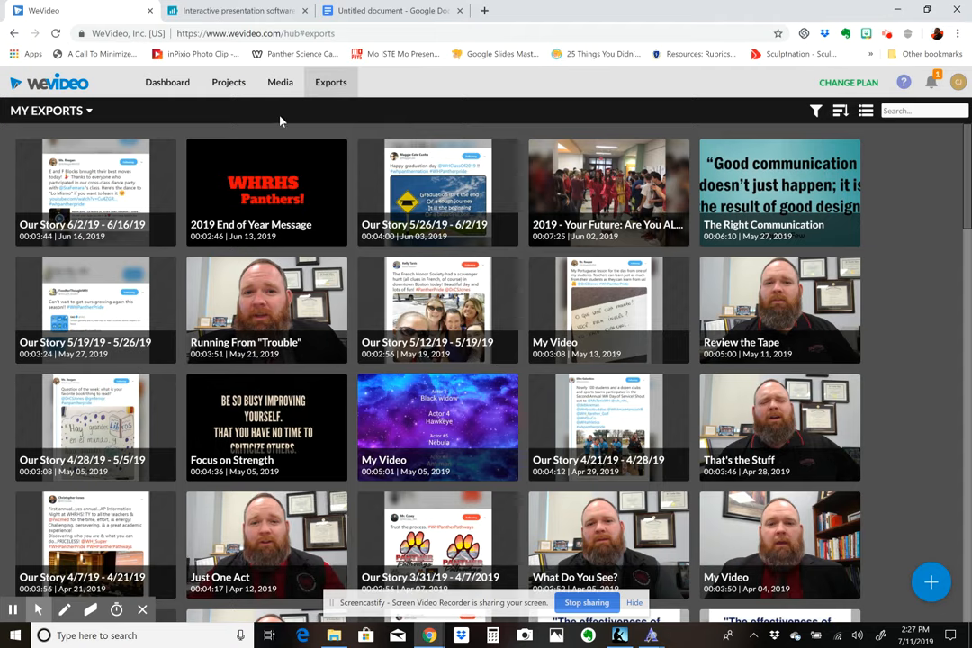
click(178, 91)
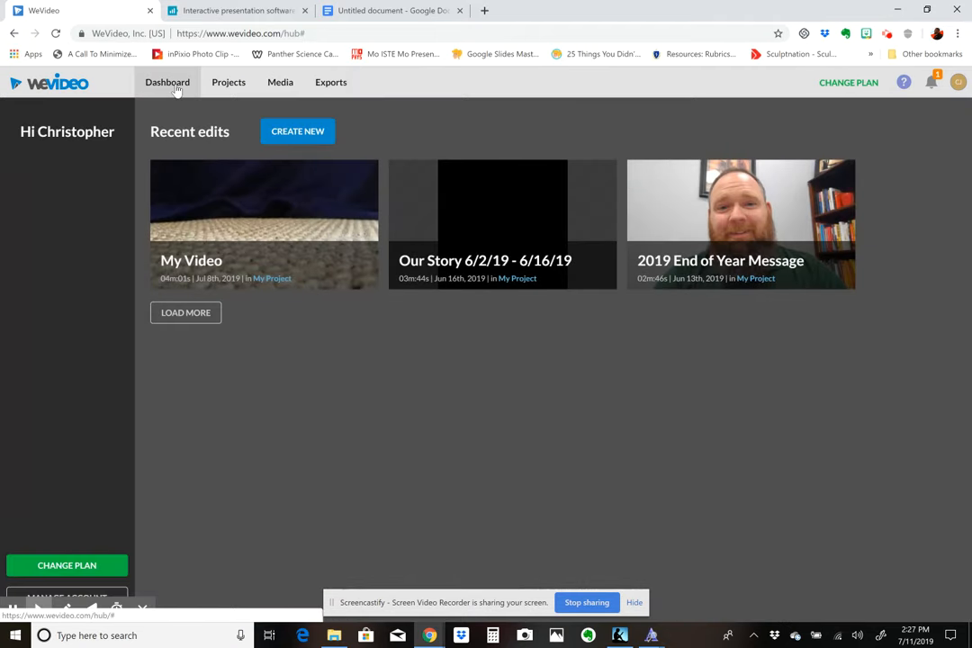
- Create a new video edit in the Square 1:1 format, after previewing the Horizontal 16:9 and Vertical 9:16 formats
click(291, 138)
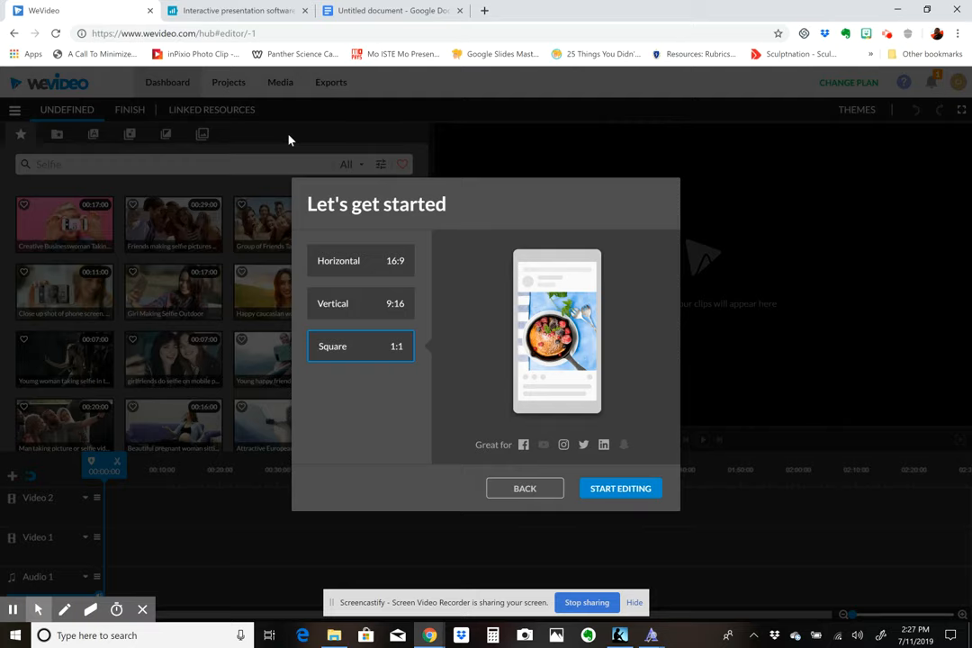
click(354, 266)
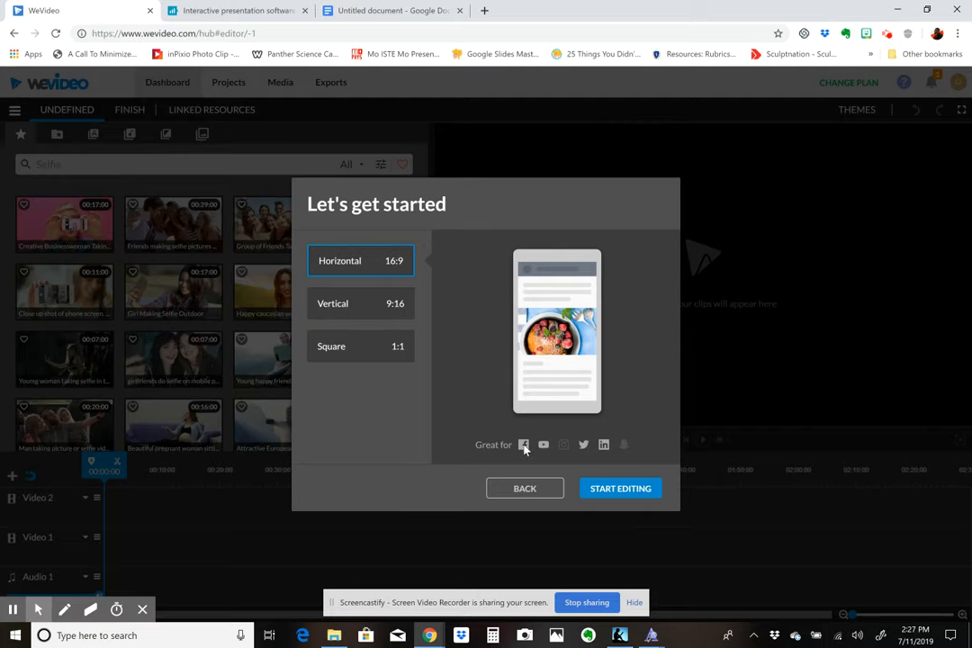
click(357, 311)
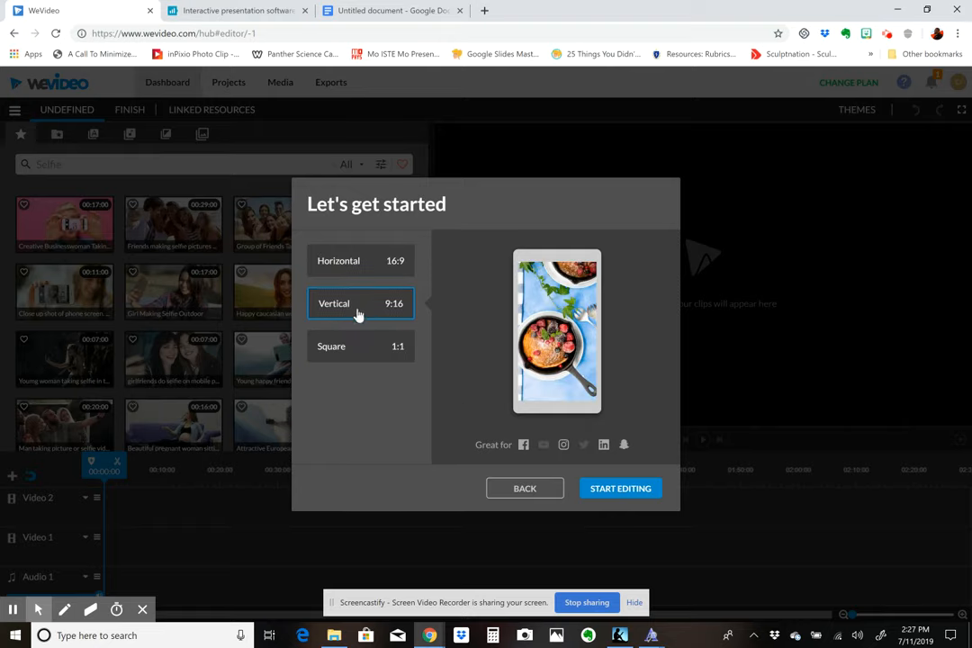
click(358, 352)
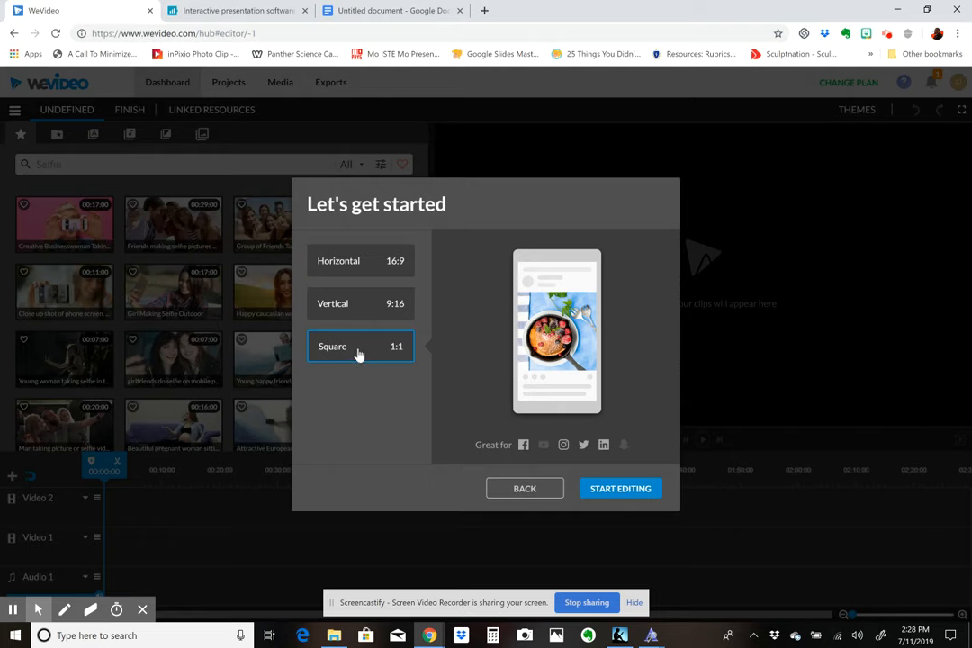
click(623, 495)
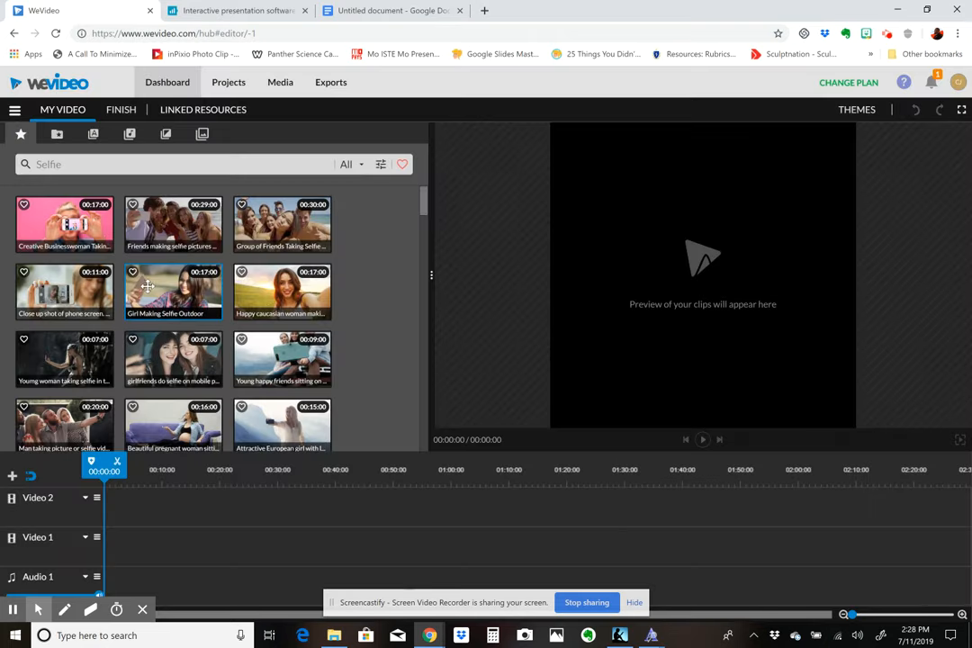
- Browse the stock clips, show My media, and view the import media options without importing anything
scroll(208, 288, down, 5)
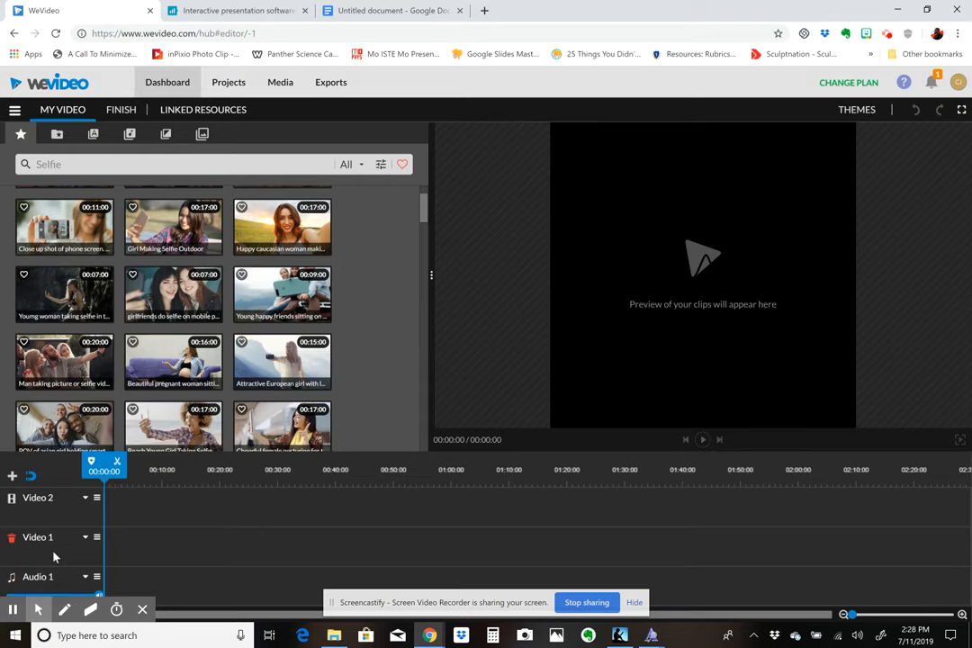
click(57, 135)
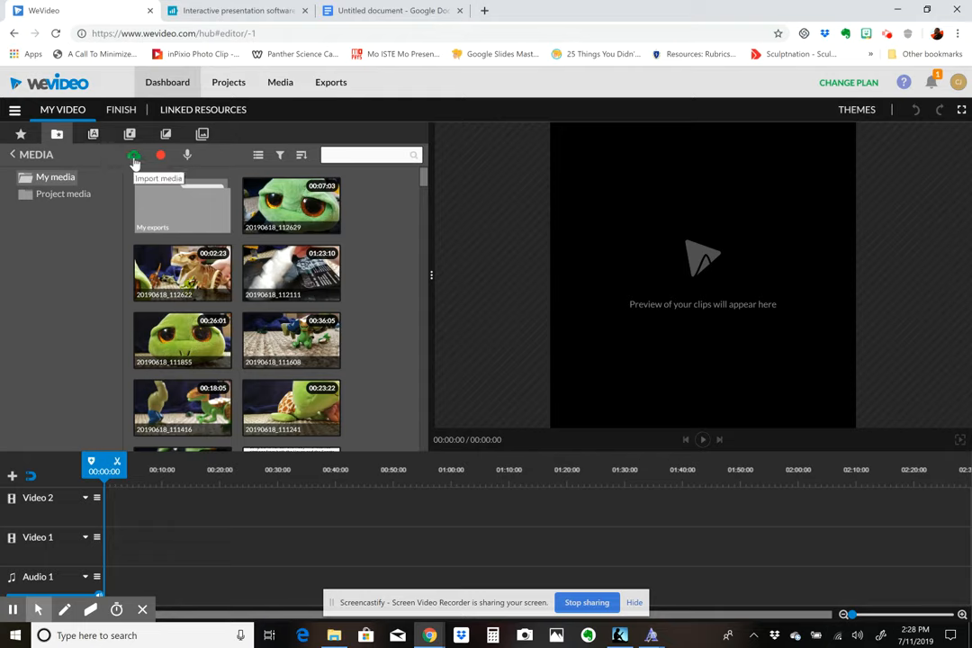
click(134, 158)
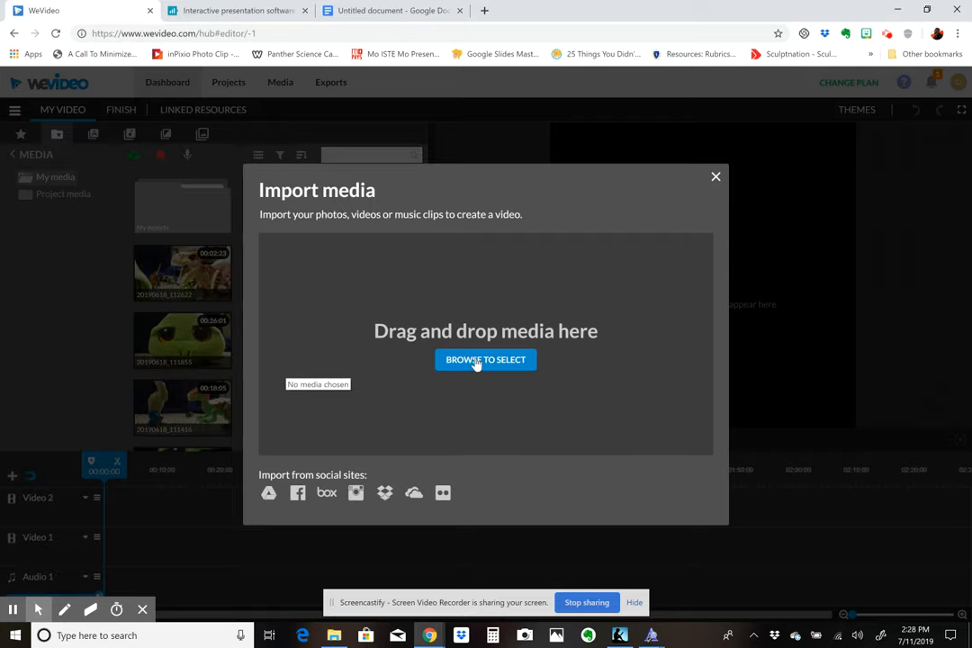
click(717, 179)
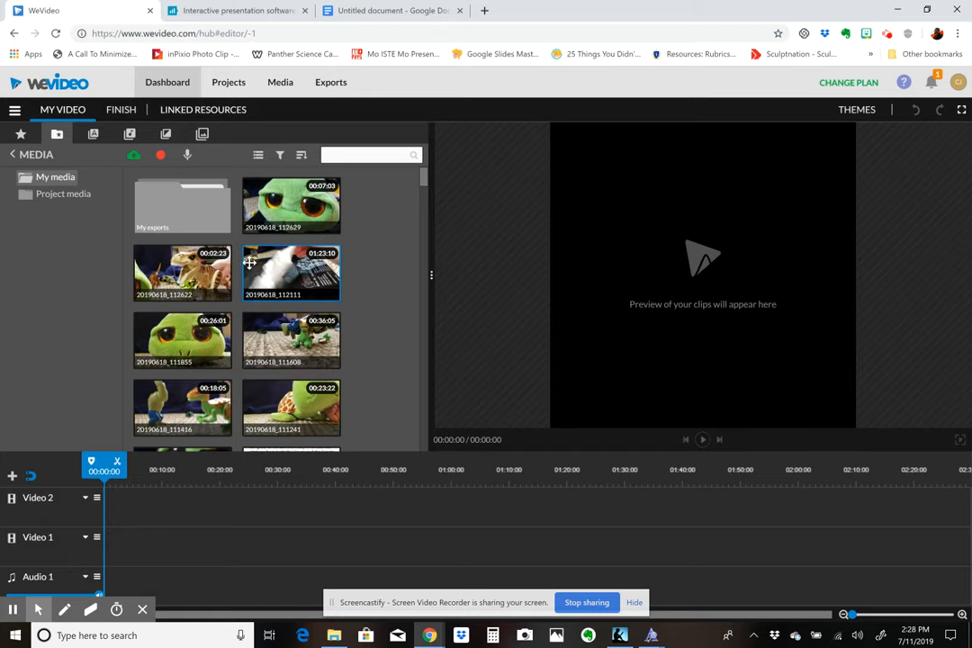
- Select the images from Screenshot 2019-06-16 12.20.58 through the House Citations tweet in My media and place them on the Video 2 track at 00:05:01
scroll(254, 328, down, 3)
scroll(254, 328, down, 2)
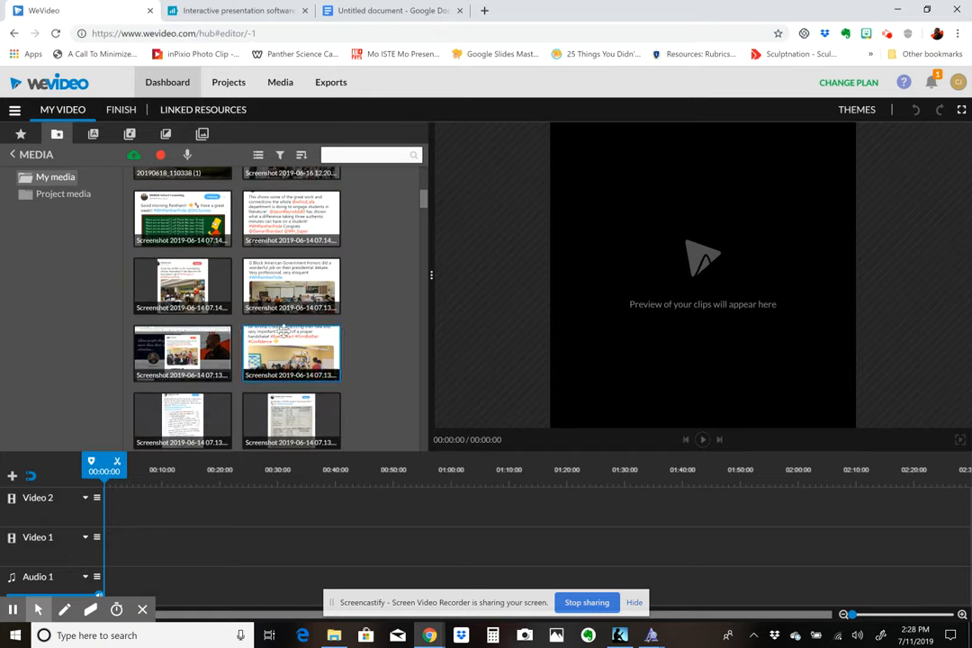
scroll(284, 337, down, 4)
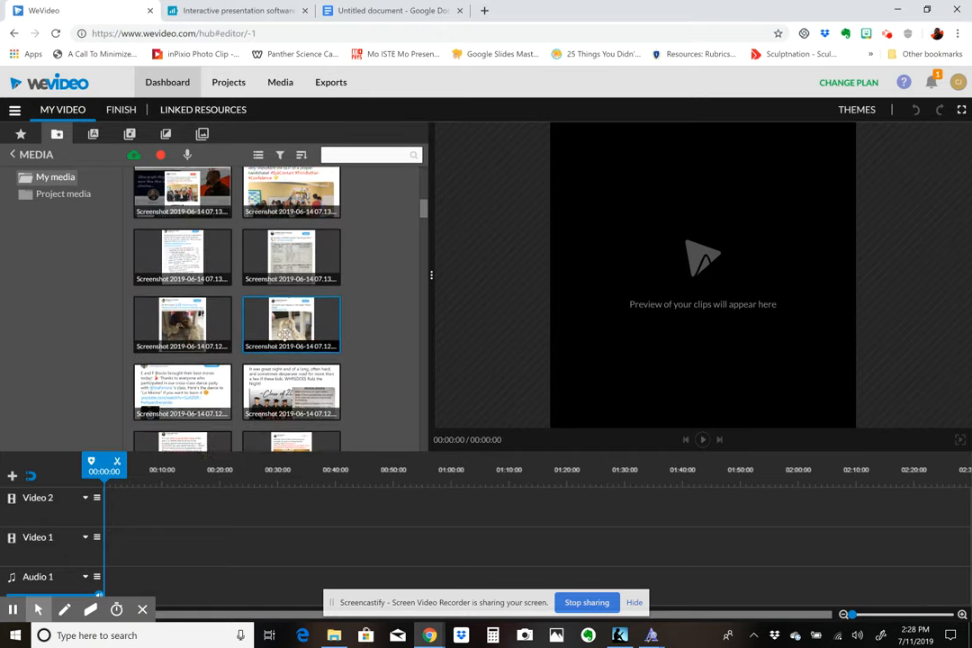
scroll(286, 340, up, 4)
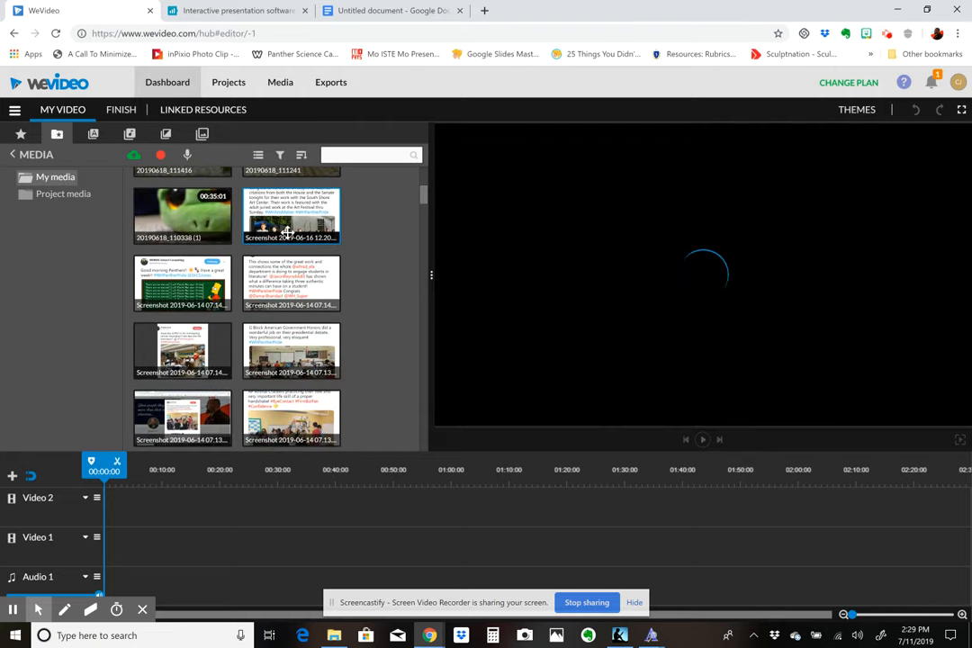
scroll(286, 286, down, 5)
scroll(293, 295, down, 5)
scroll(293, 304, down, 4)
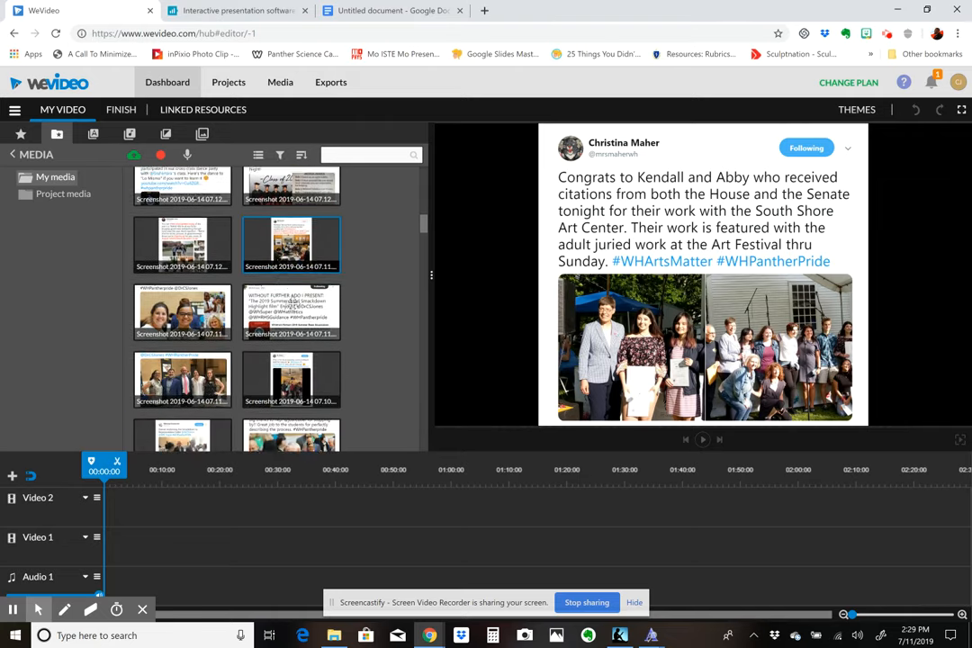
scroll(267, 382, down, 2)
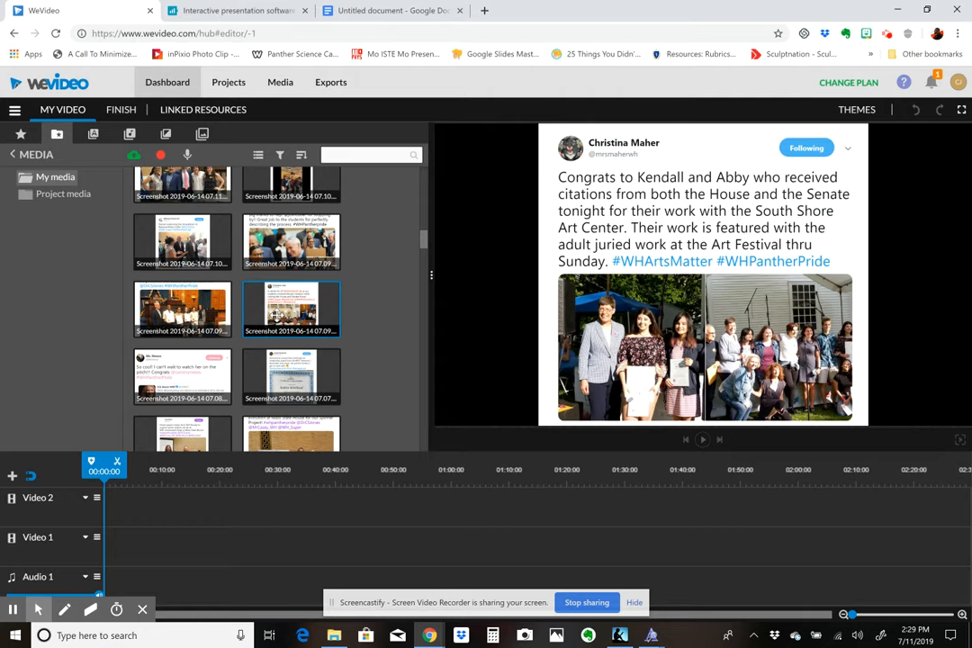
click(275, 320)
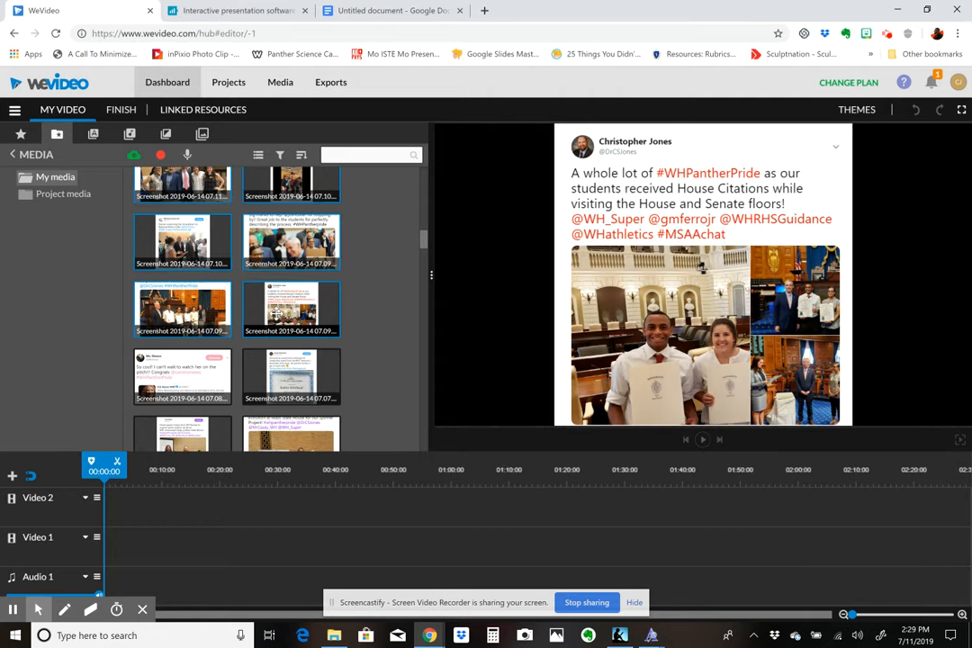
click(279, 312)
drag(280, 312, 153, 516)
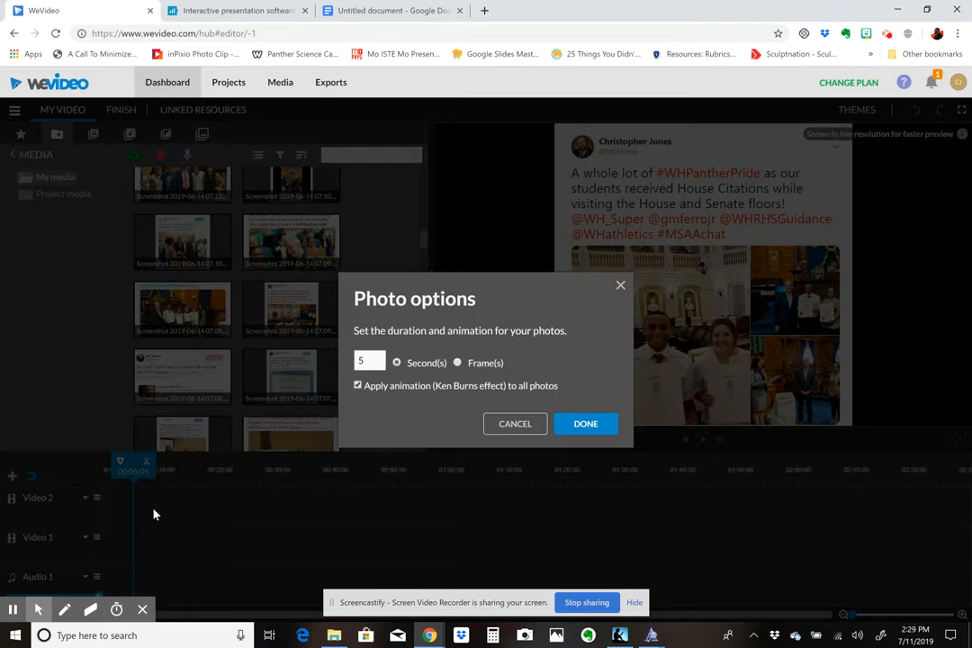
- Set the photo duration to 4 seconds, turn off the Ken Burns animation for all photos, and insert them
click(368, 363)
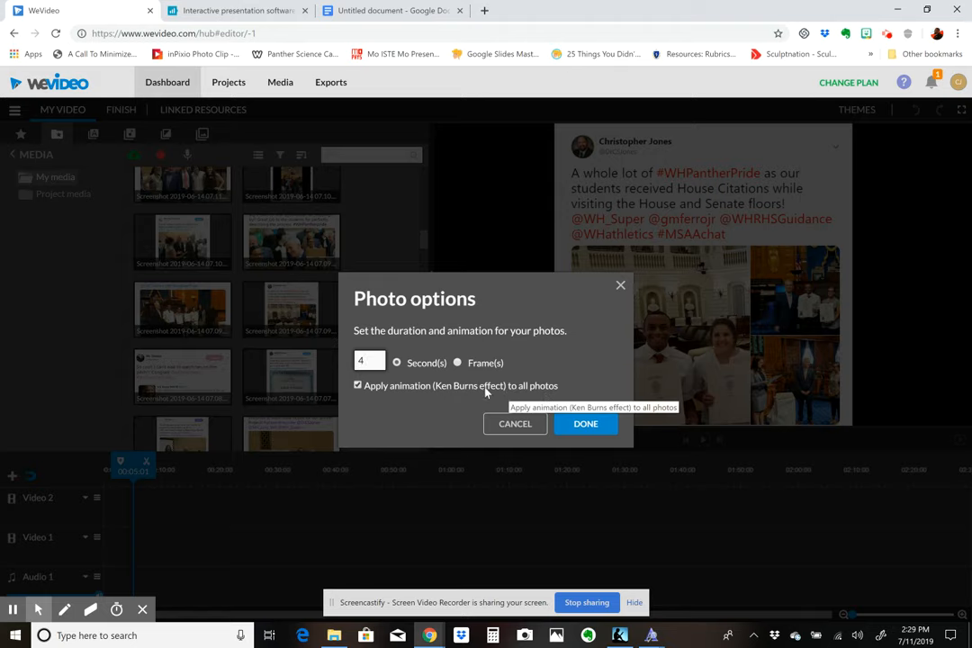
click(358, 386)
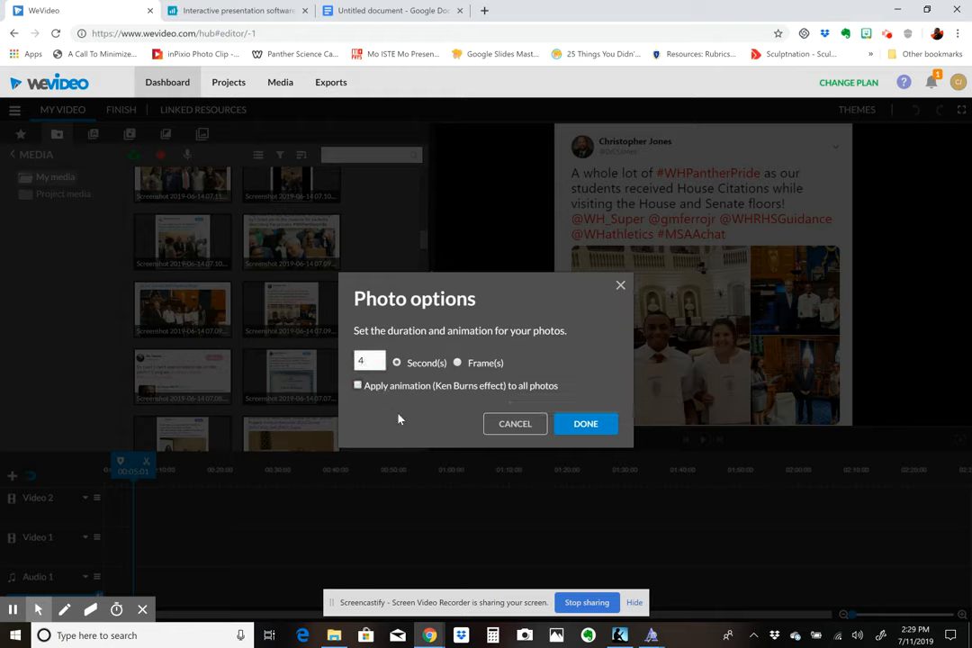
click(582, 424)
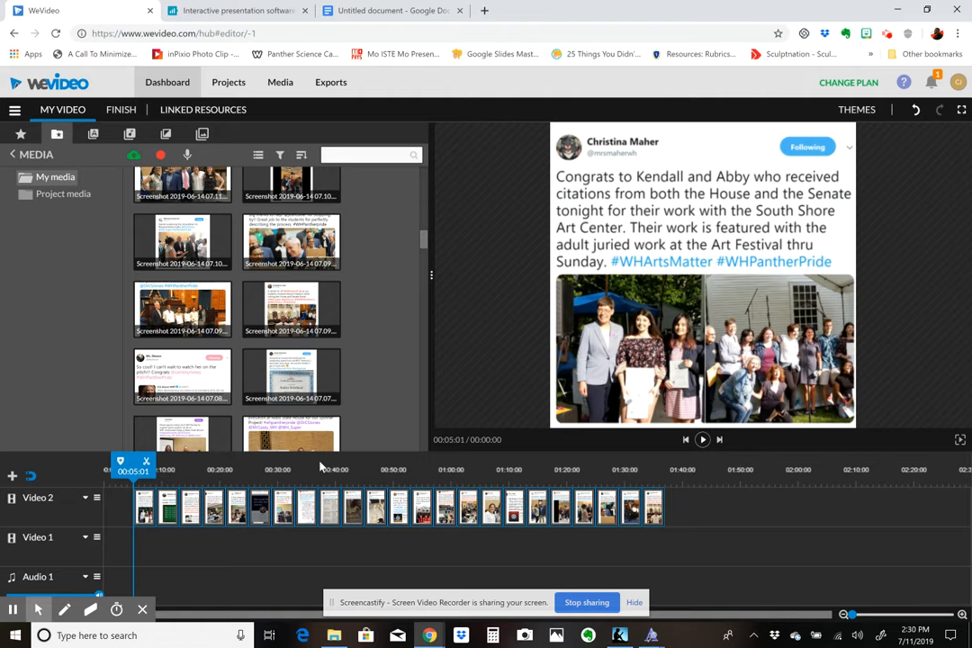
- Fit the whole image of the second clip, Screenshot 2019-06-14 07.14.40, inside the frame with a blurred background and save the changes
click(148, 516)
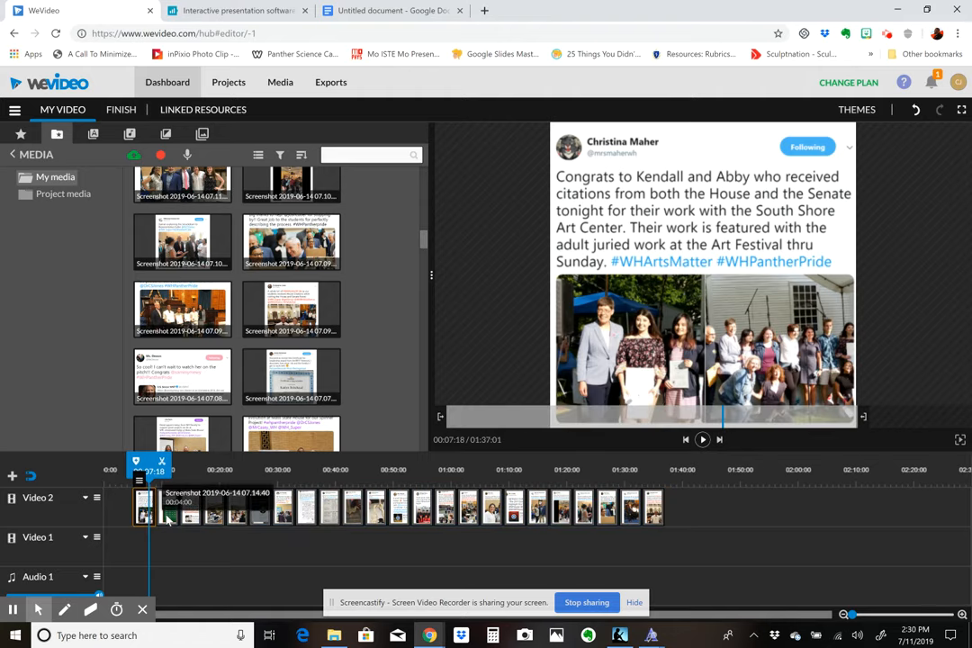
click(166, 521)
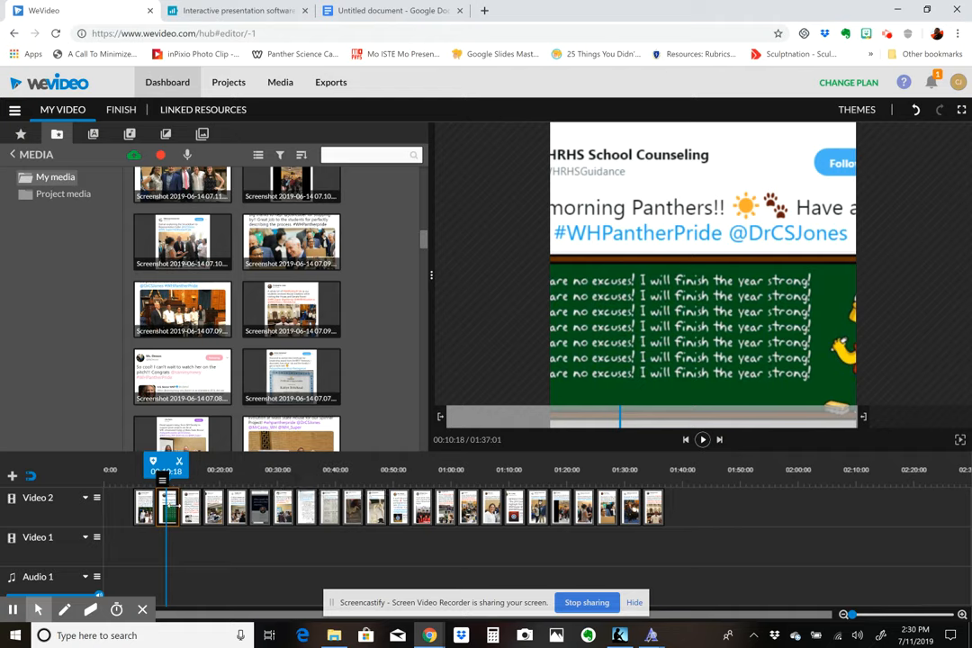
double_click(168, 511)
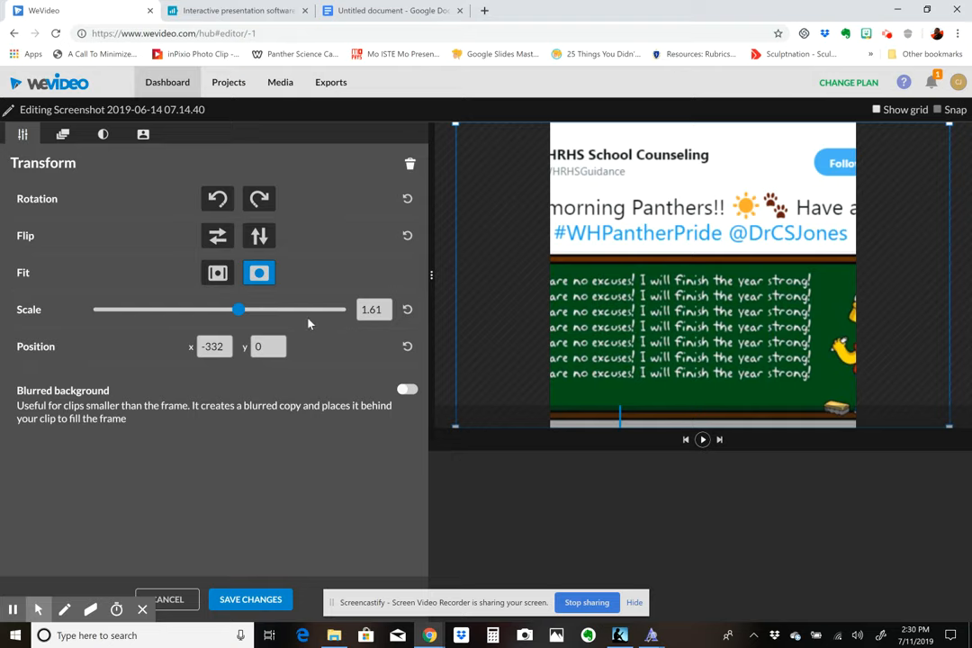
click(215, 279)
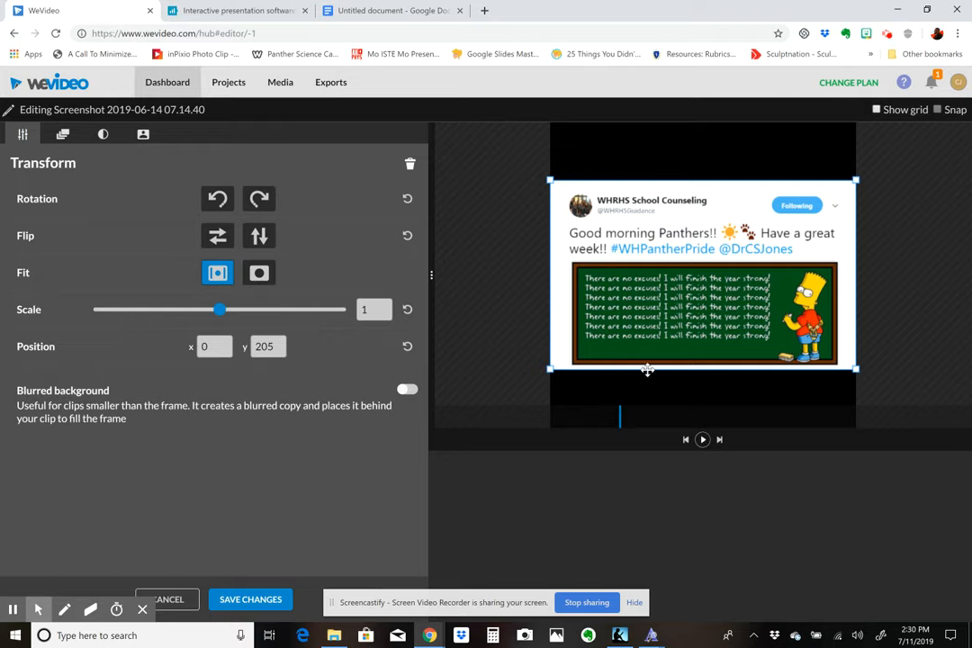
click(410, 394)
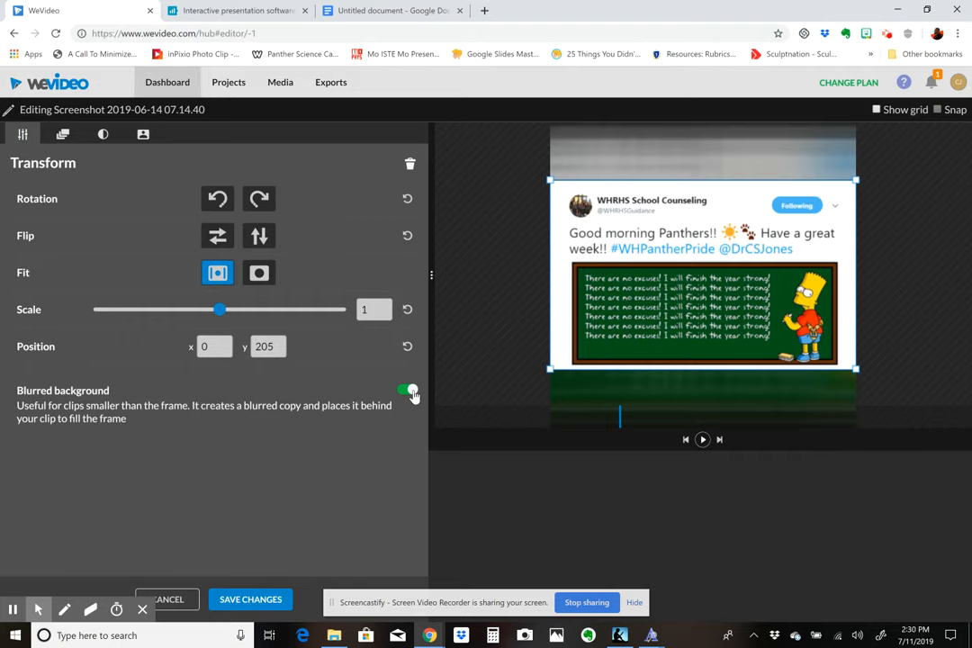
click(266, 604)
- Fit the whole image of the third clip, Screenshot 2019-06-14 07.14.30, inside the frame with a blurred background and save the changes
click(190, 508)
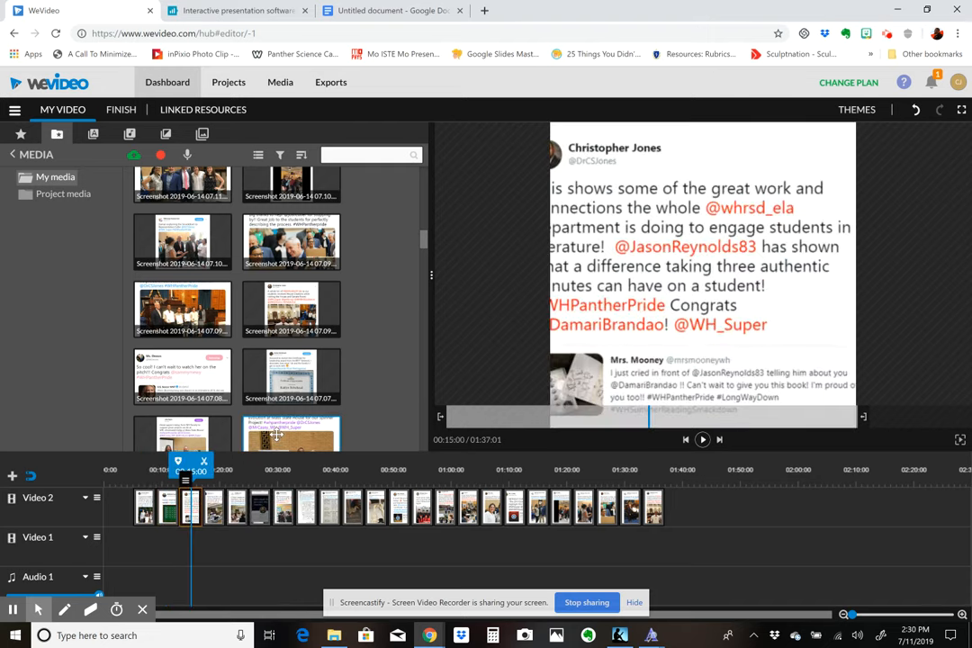
double_click(191, 510)
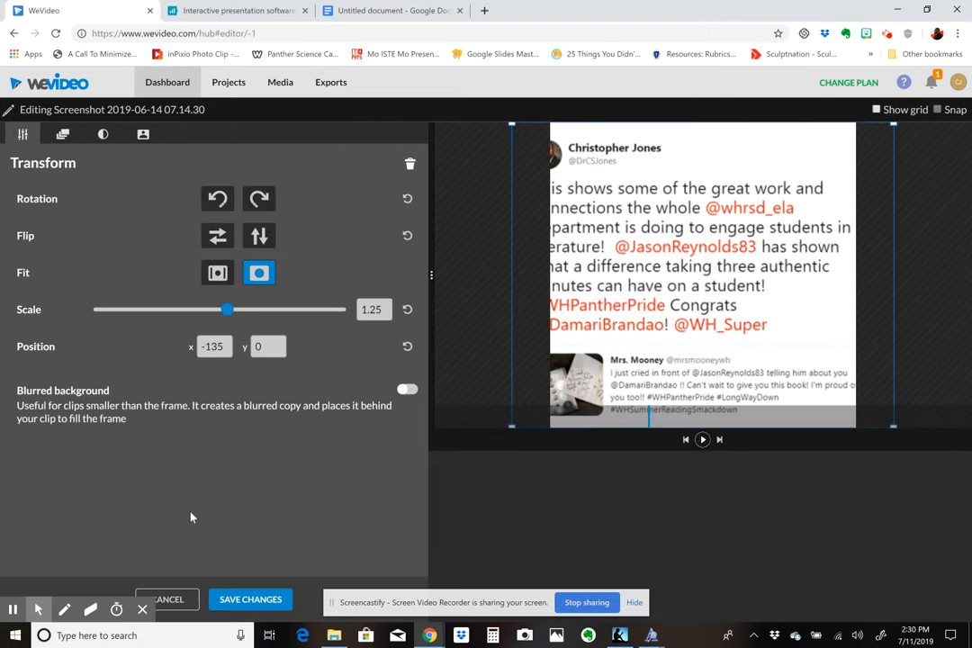
click(217, 273)
click(405, 392)
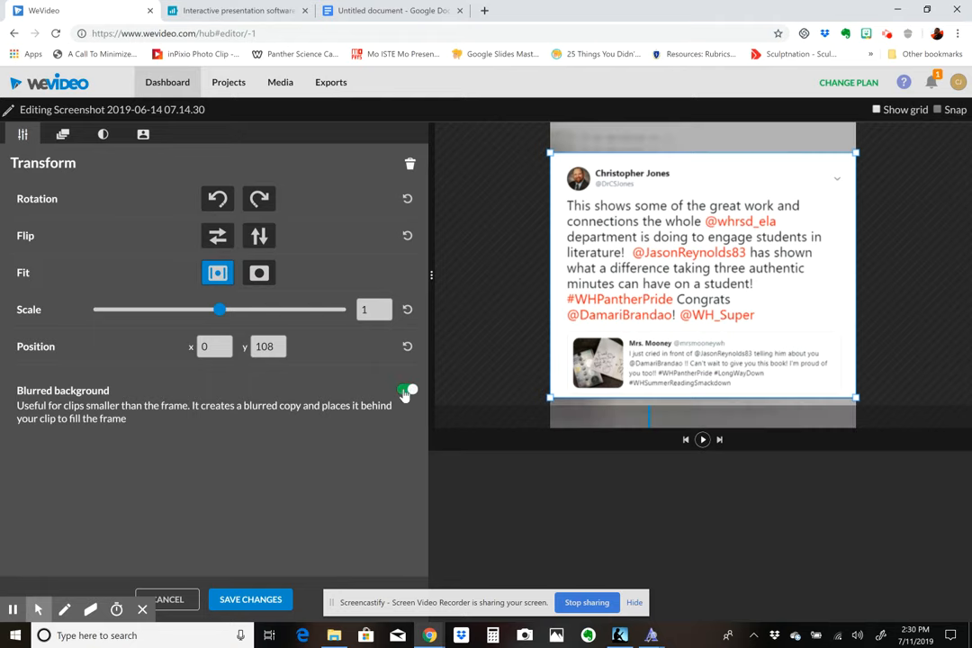
click(241, 599)
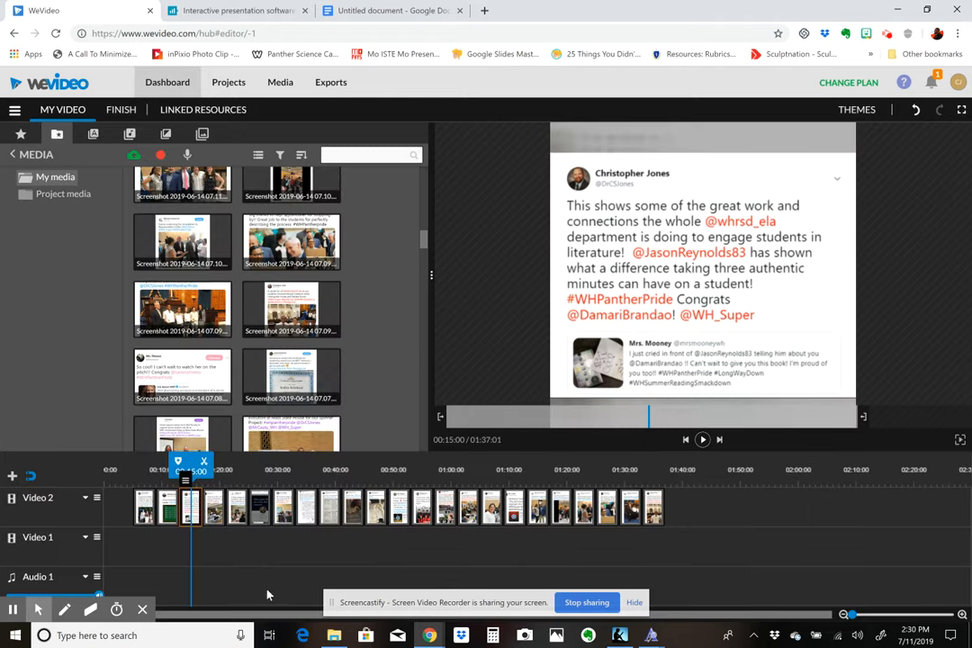
- Fit the whole image of the fourth clip, Screenshot 2019-06-14 07.14.18, inside the frame with a blurred background and save the changes
double_click(218, 520)
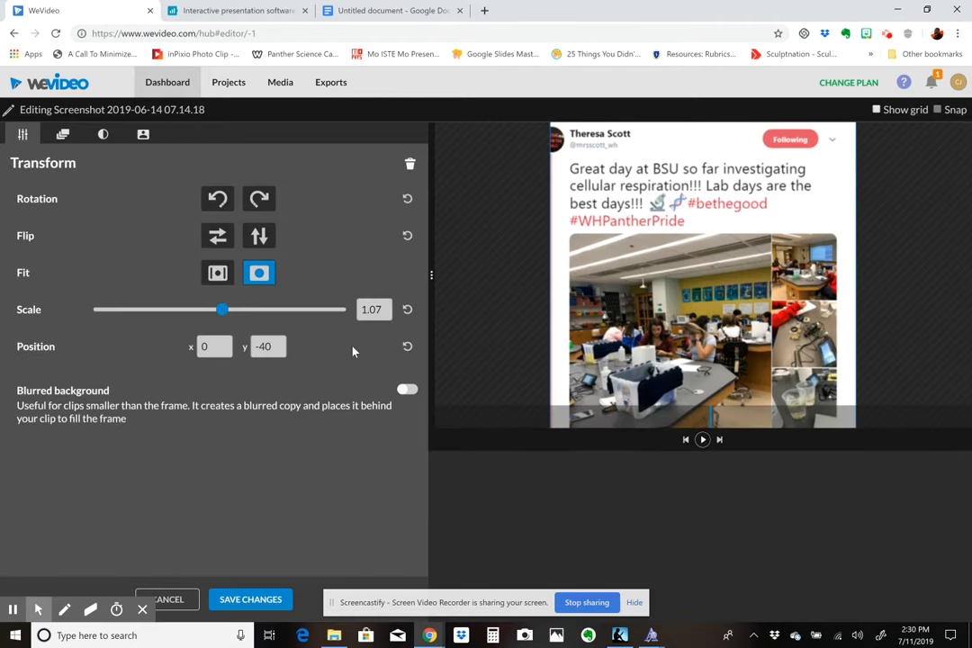
click(217, 273)
click(407, 389)
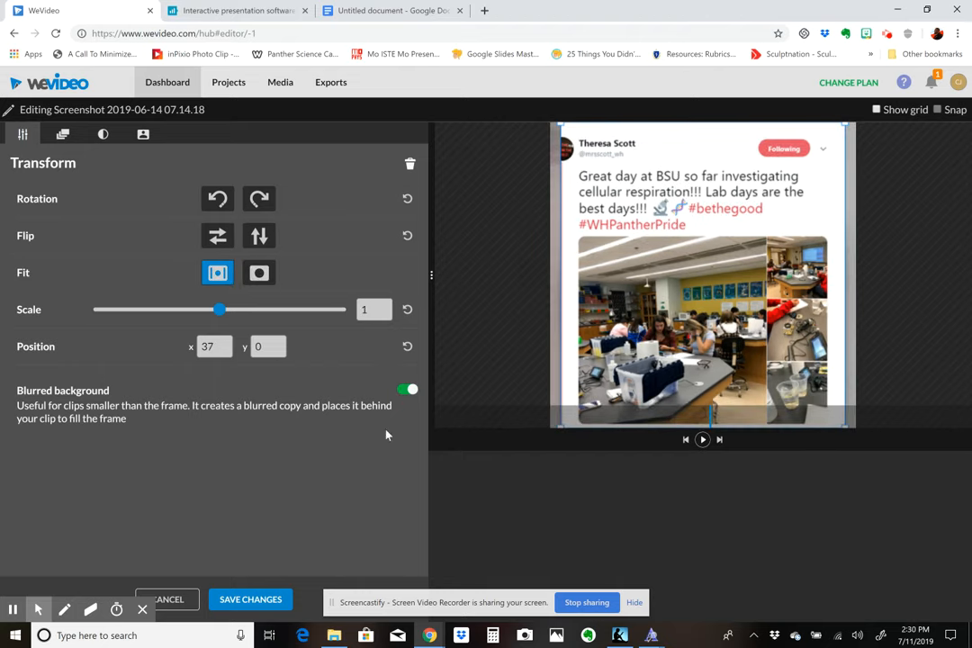
click(239, 602)
- Fit the whole image of the first clip, Screenshot 2019-06-16 12.20.58, inside the frame with a blurred background and save the changes
double_click(147, 518)
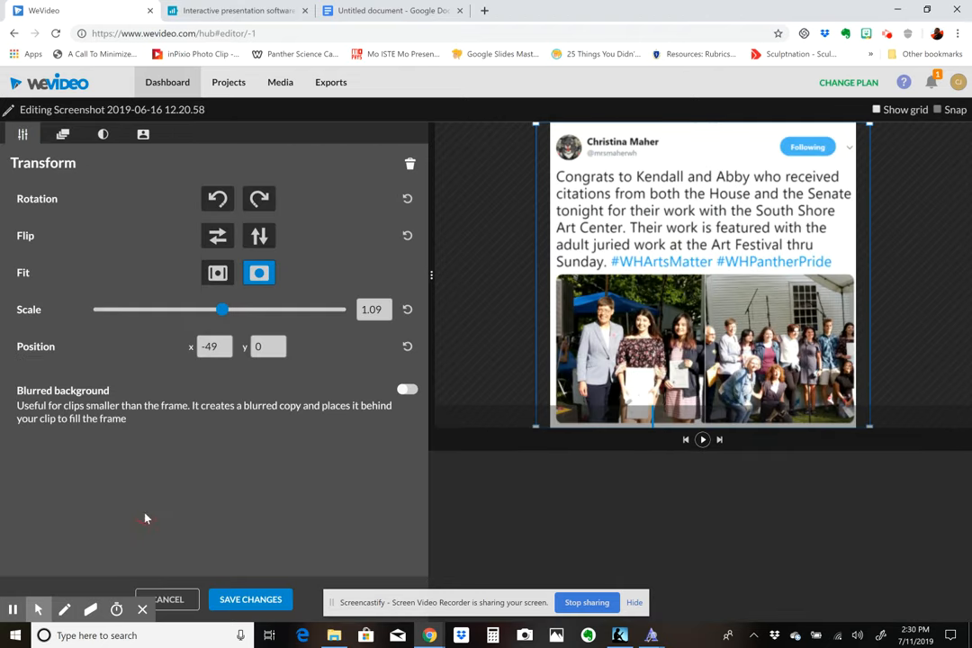
click(217, 273)
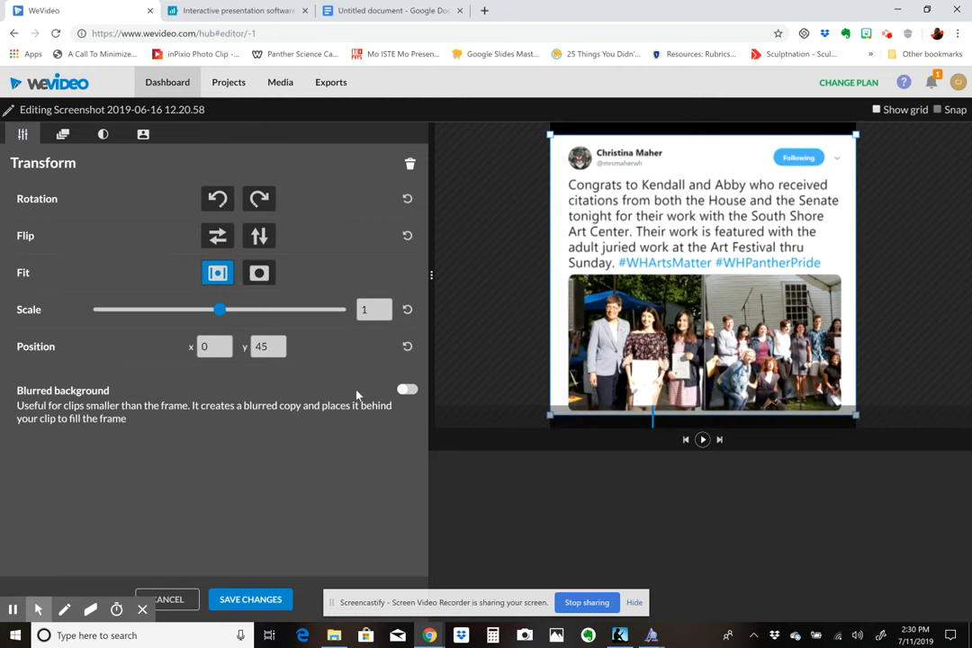
click(407, 391)
click(250, 599)
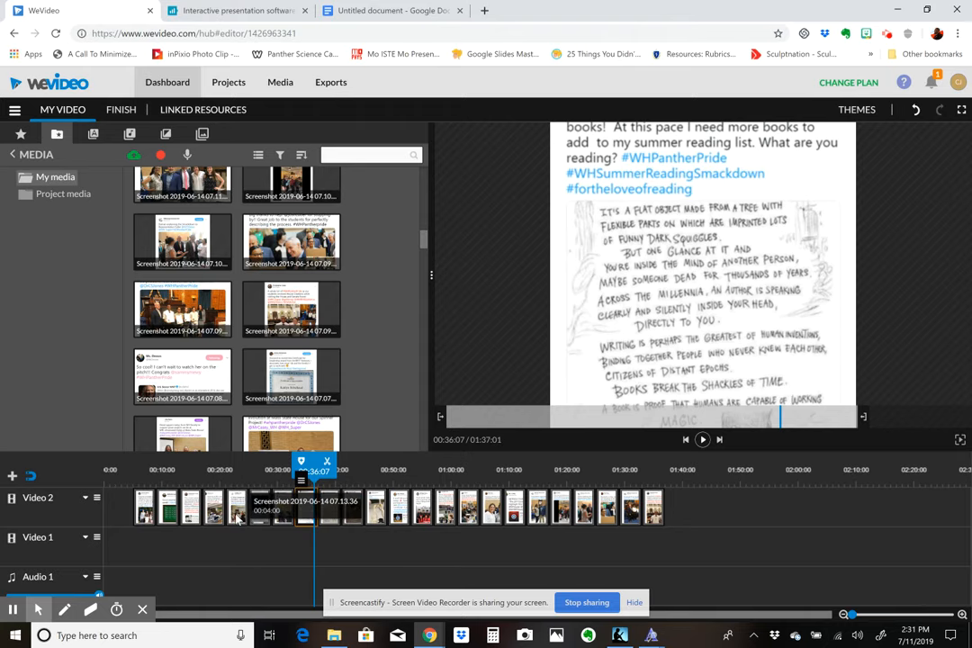
- Fit the whole image of the fifth clip, Screenshot 2019-06-14 07.13.51, inside the frame with a blurred background and save the changes
click(237, 511)
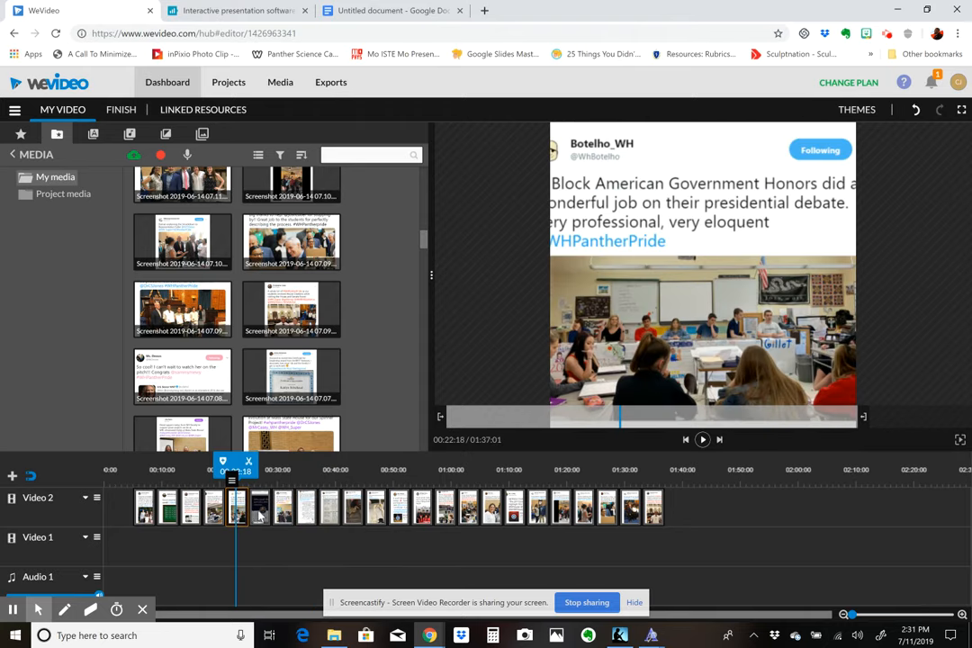
double_click(235, 513)
click(219, 275)
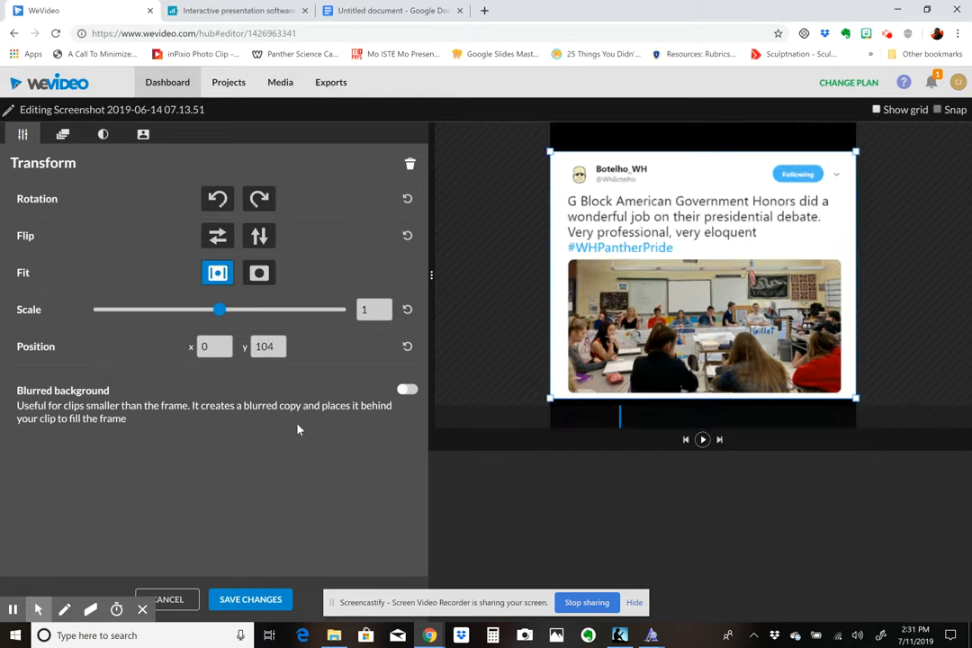
click(407, 389)
click(252, 599)
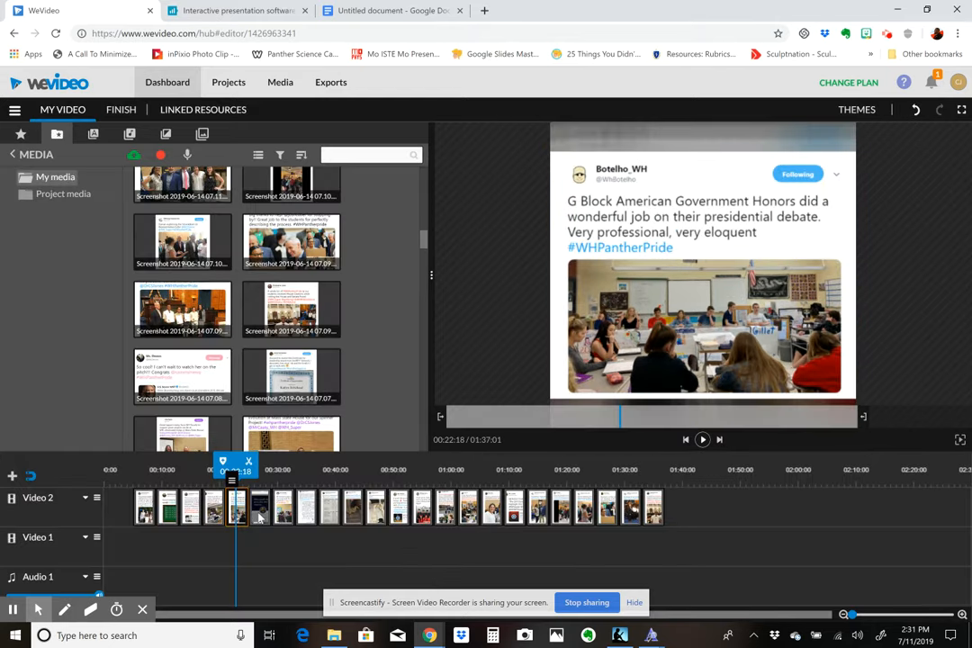
double_click(259, 514)
click(209, 275)
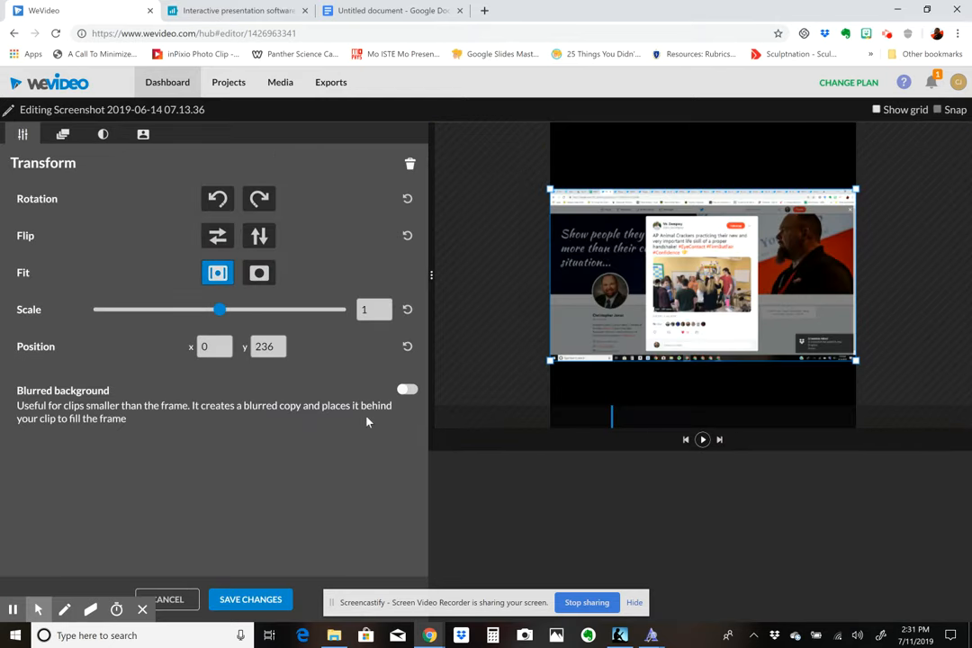
click(407, 390)
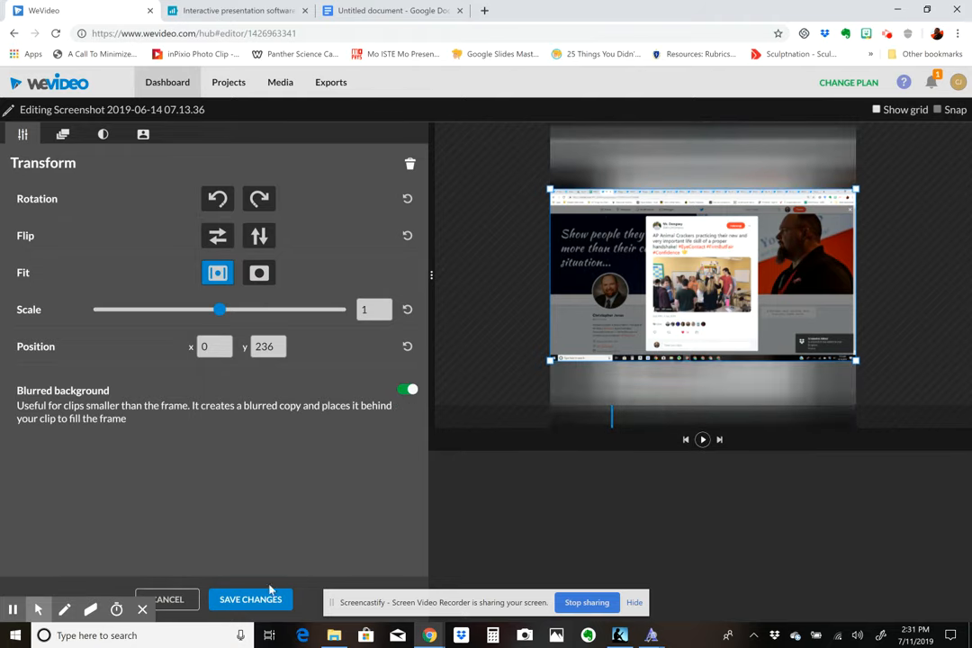
click(213, 601)
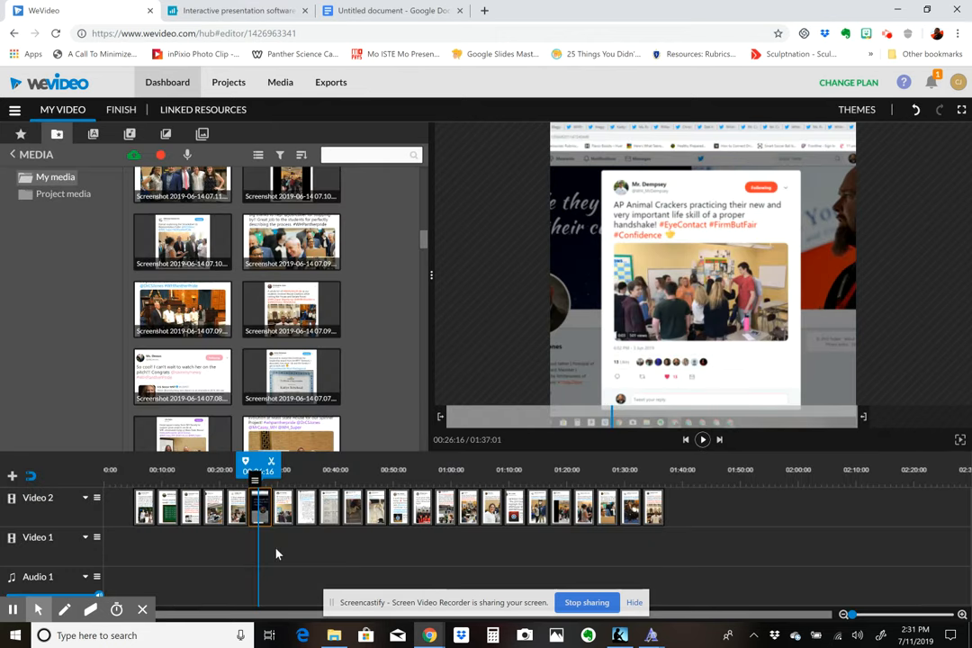
- Remove the sixth clip, Screenshot 2019-06-14 07.13.36, from the Video 2 track and shift all following clips to 00:25:01 to close the gap
click(263, 520)
drag(261, 519, 625, 324)
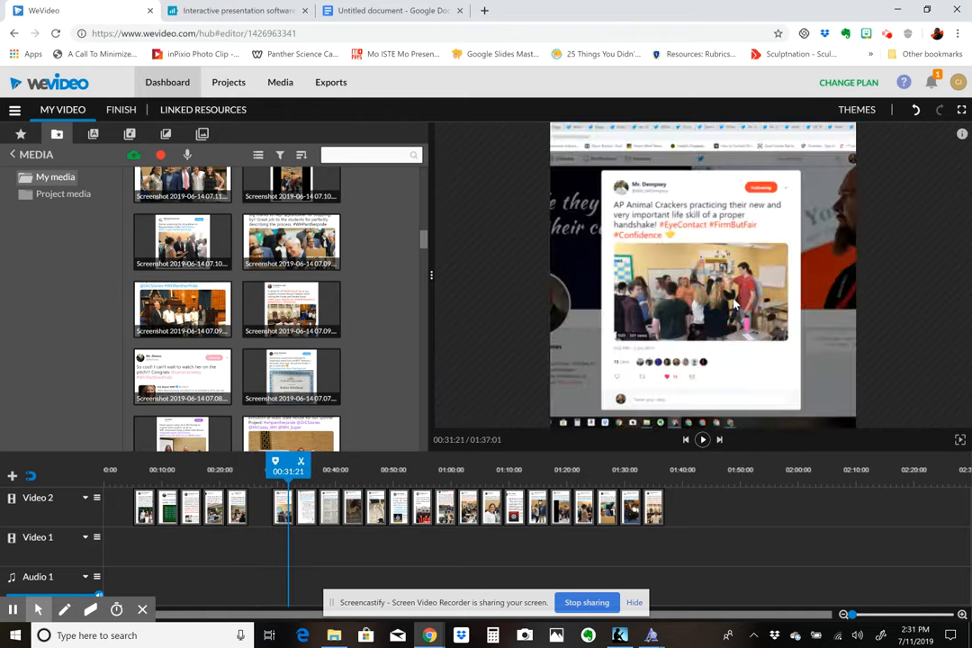
click(700, 517)
drag(701, 517, 260, 515)
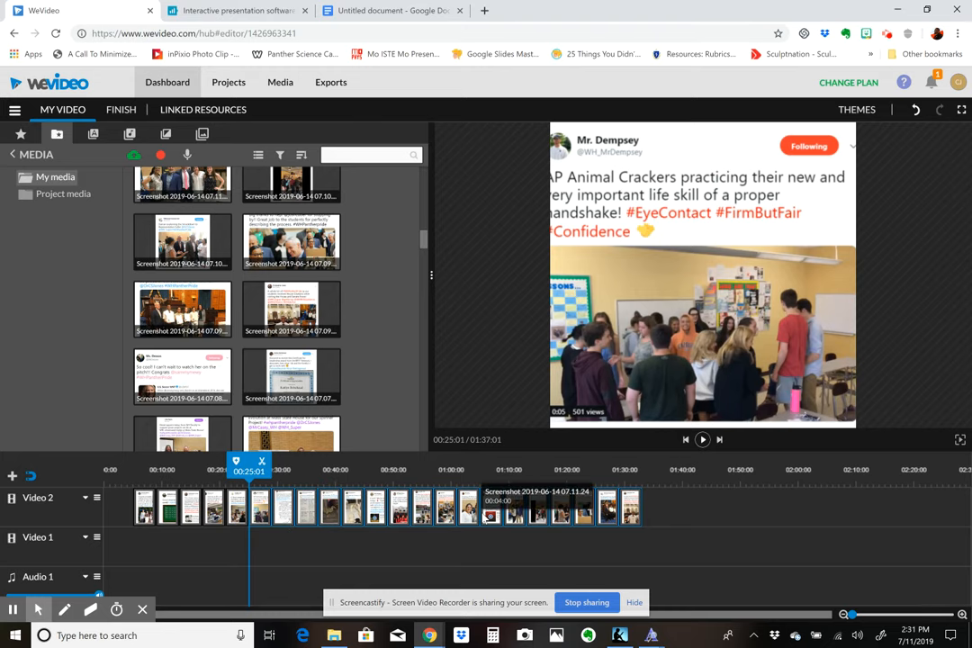
click(144, 522)
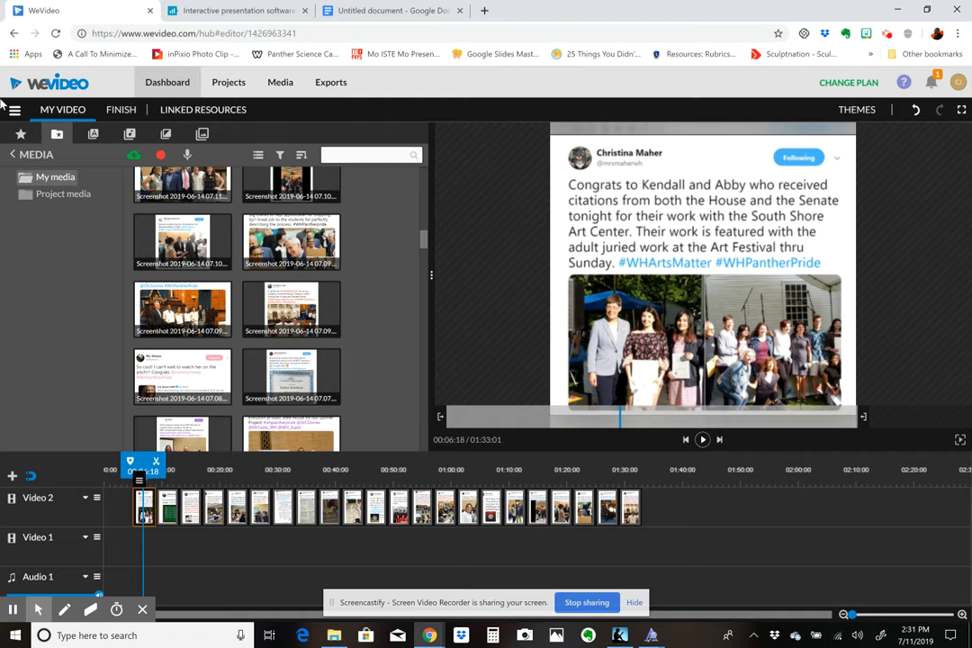
- Preview the Line wipe title, Line wipe lower third, Stack title and Slides title among the motion texts
click(95, 141)
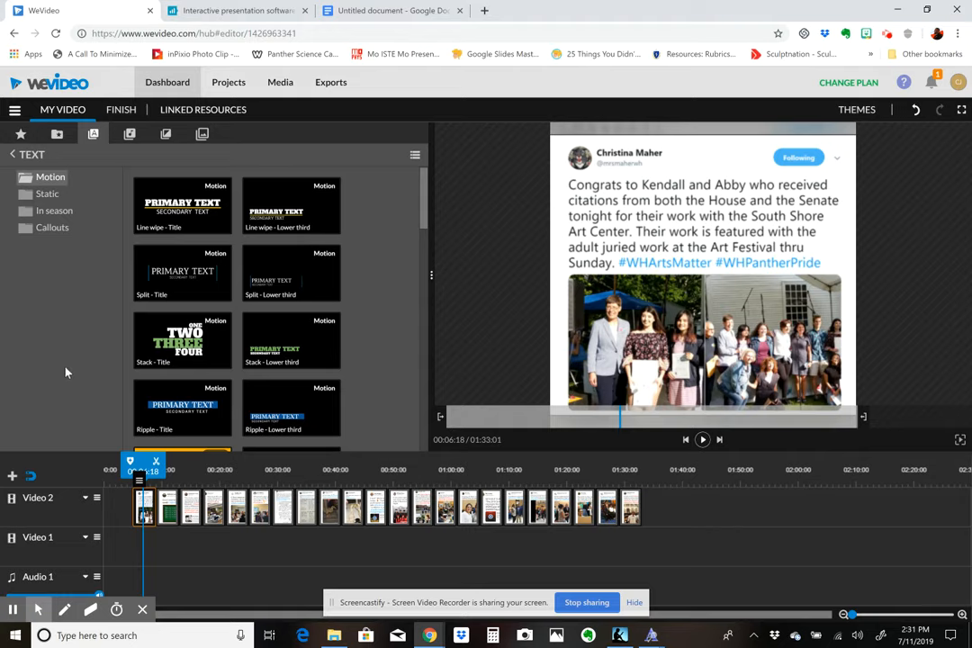
click(178, 214)
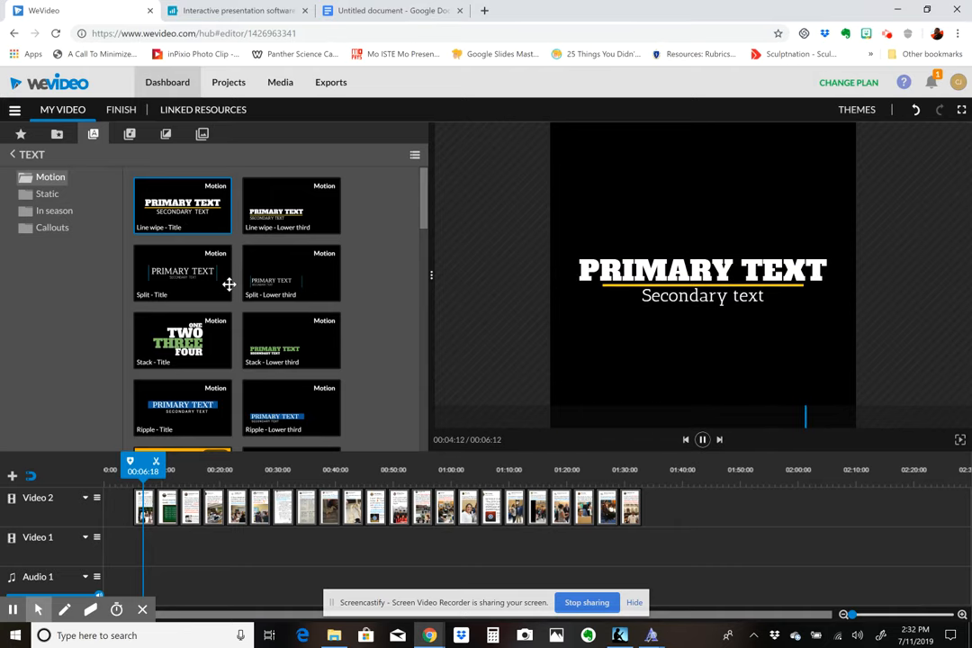
click(295, 224)
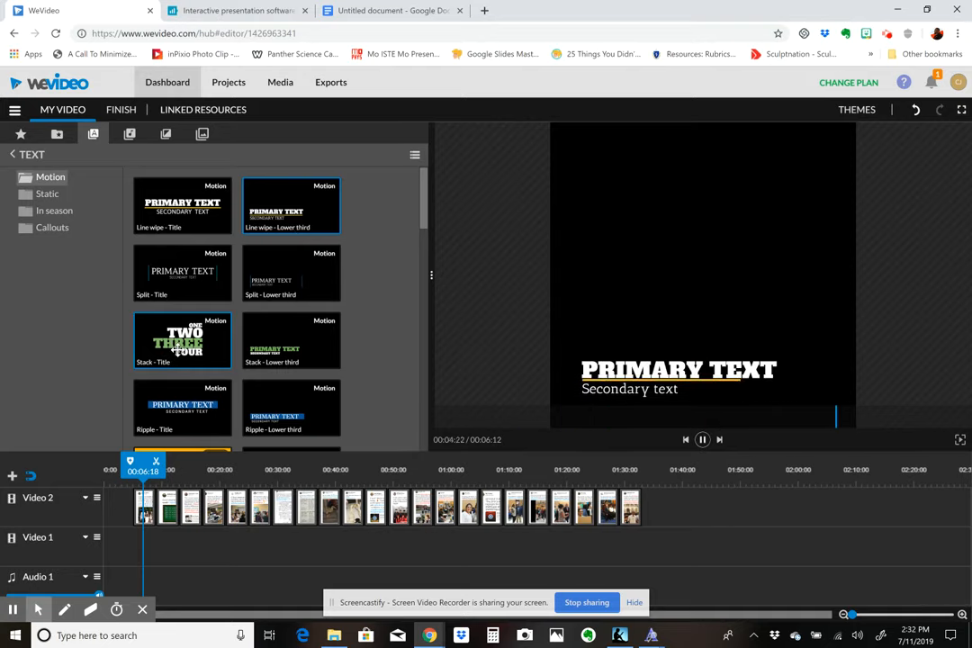
click(177, 351)
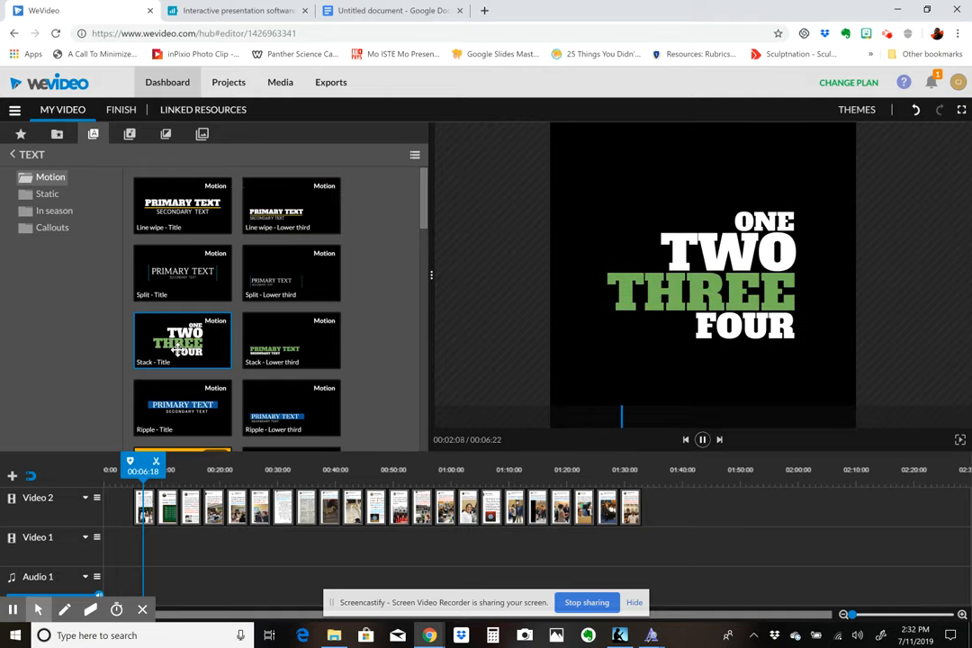
scroll(206, 393, down, 3)
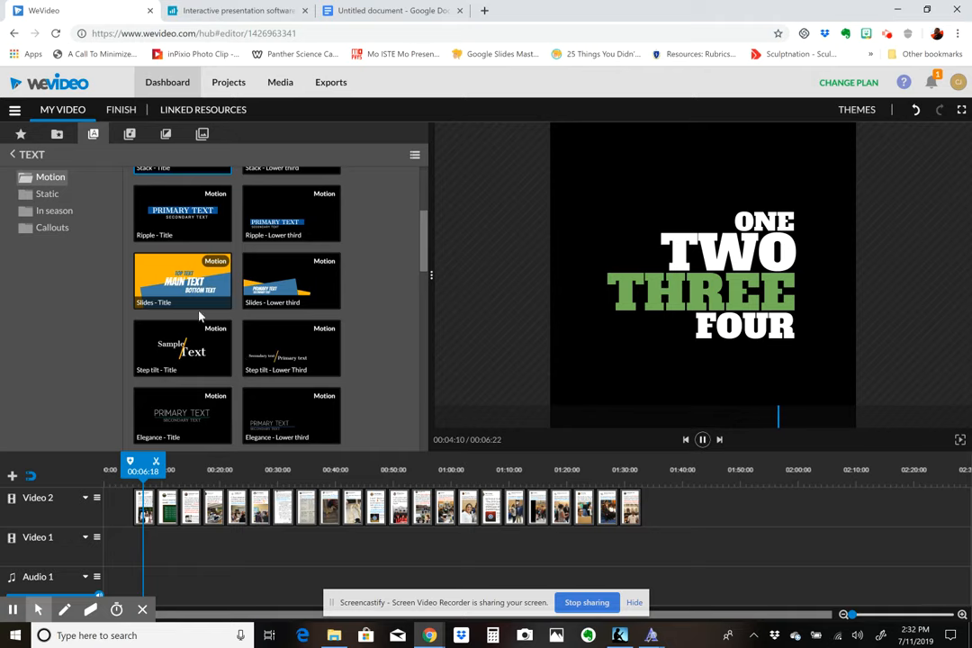
click(189, 290)
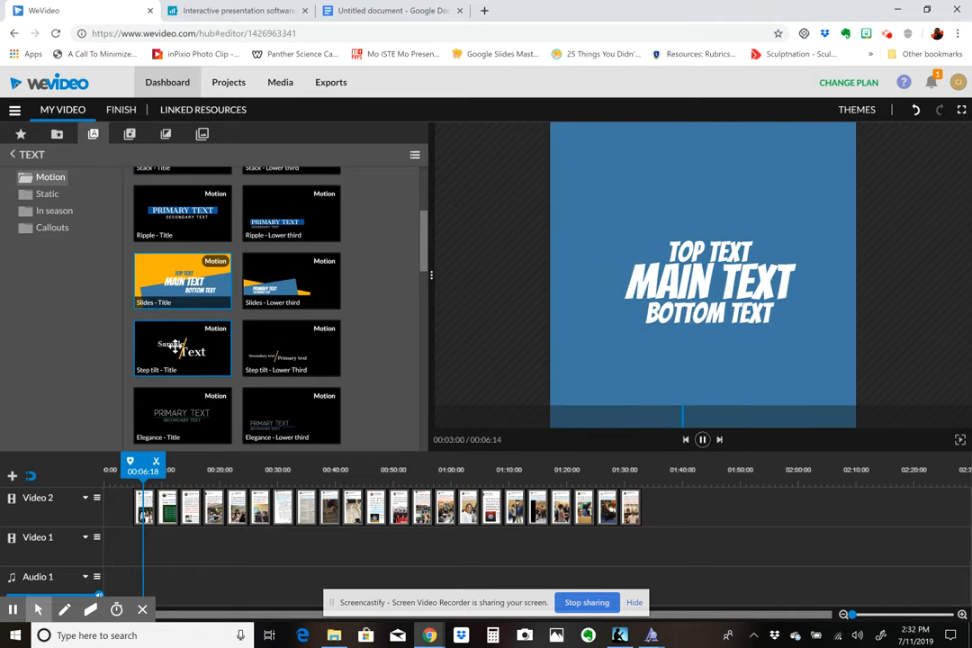
- Place the Line wipe - Title motion text at the start of the Video 2 track, trimmed to fit before the first image
scroll(148, 289, up, 3)
drag(191, 214, 117, 516)
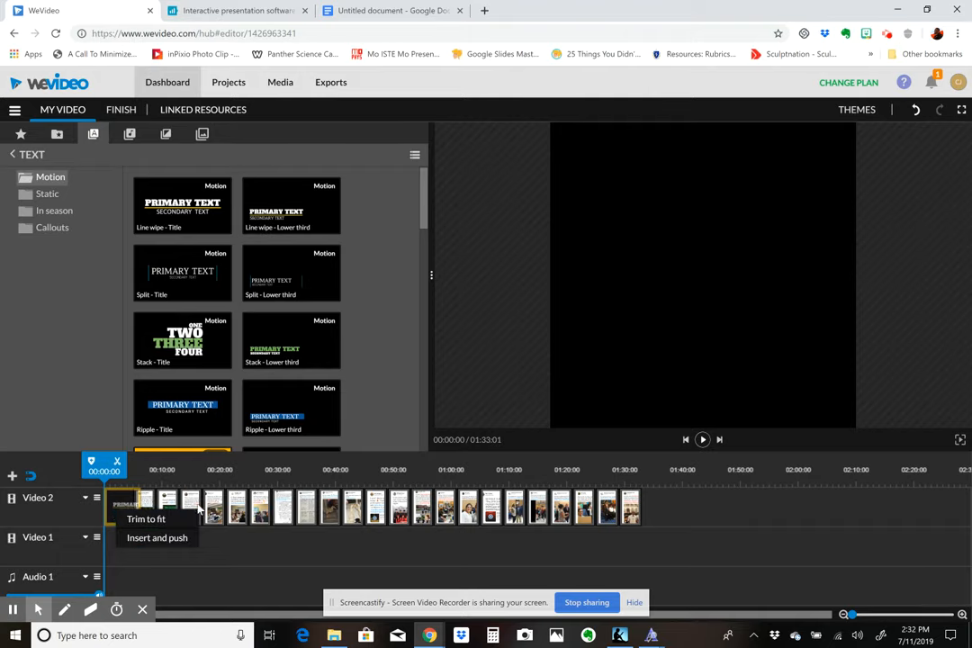
click(144, 519)
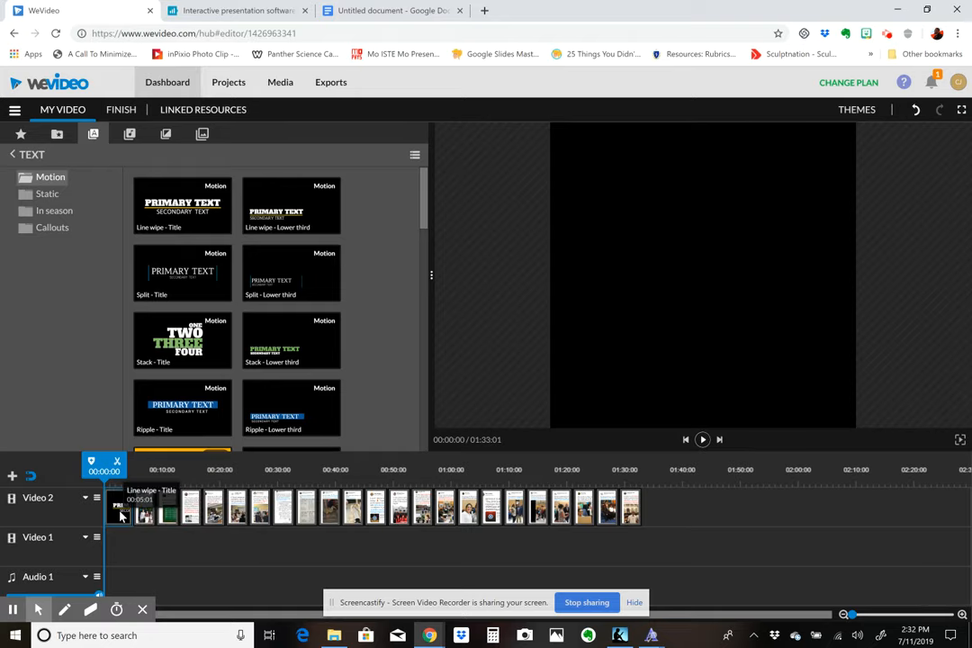
- Open the text properties of the Line wipe title clip for editing
double_click(121, 515)
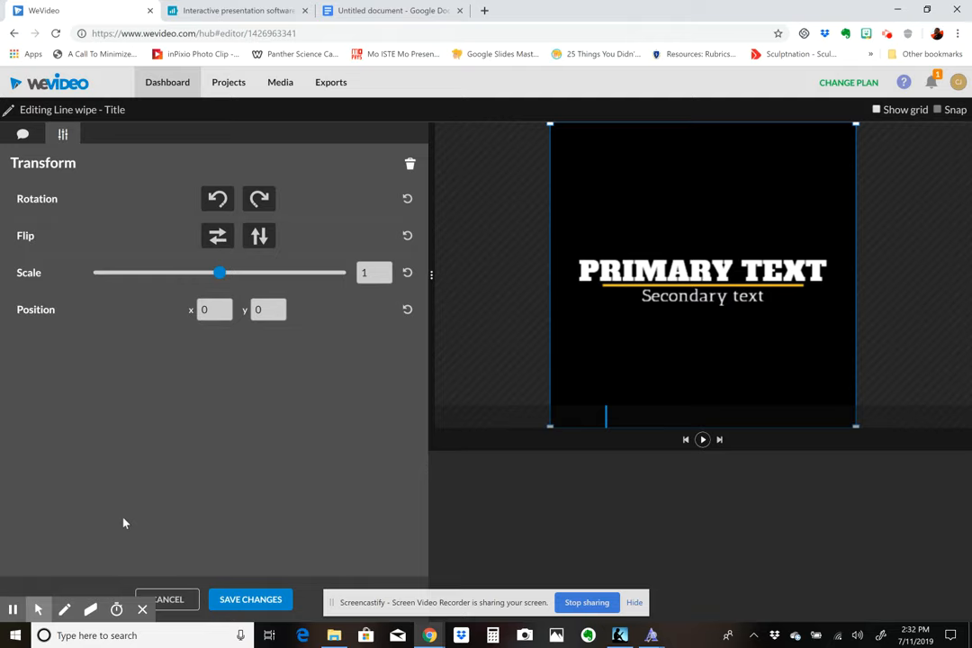
click(24, 140)
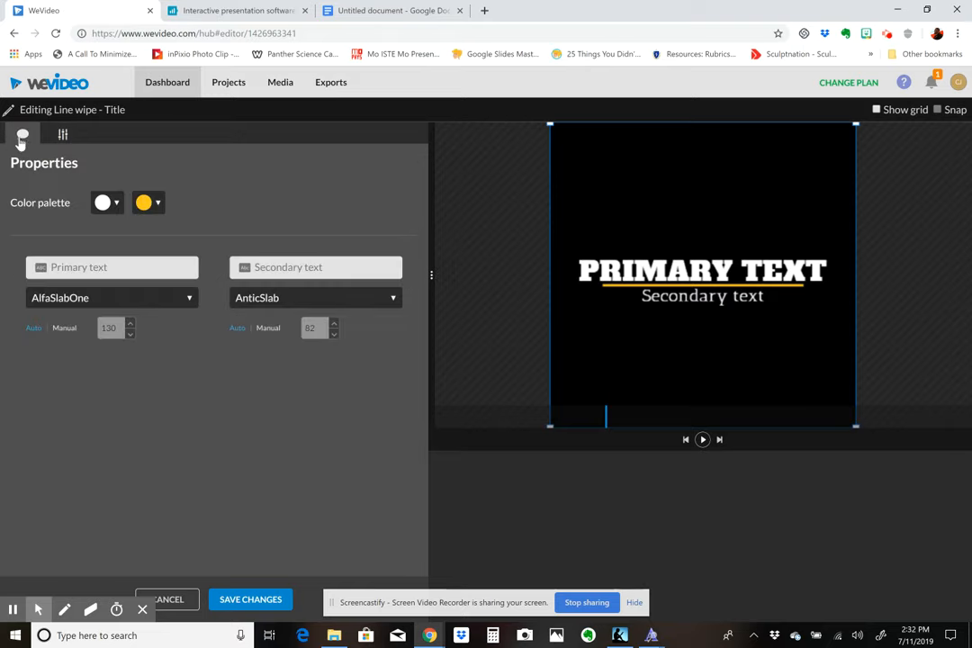
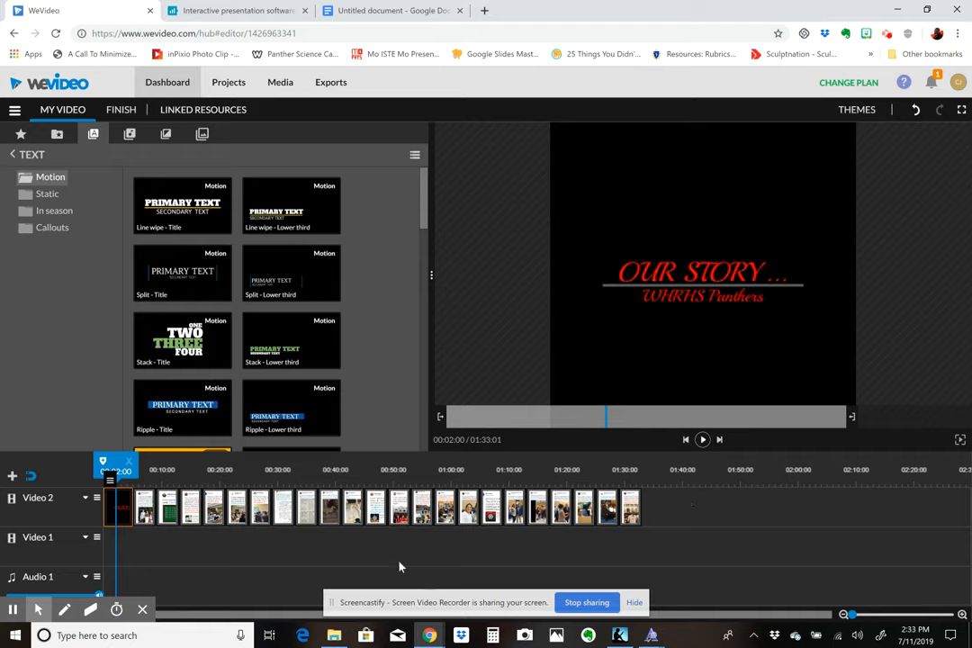
- Preview the slideshow from the beginning through the opening title and the first few tweet images
mouse_move(111, 479)
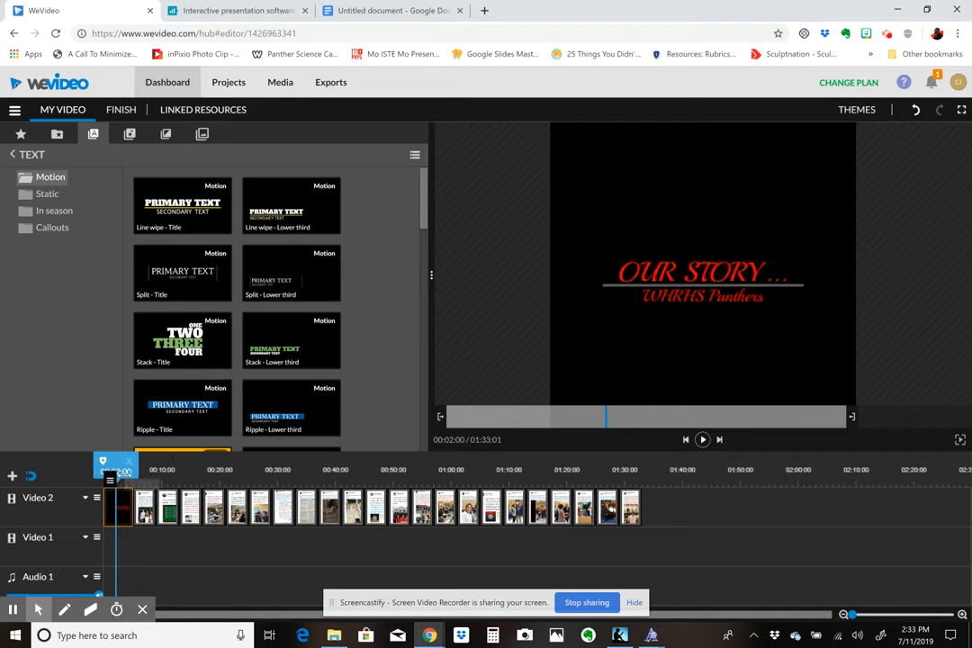
drag(118, 472, 96, 472)
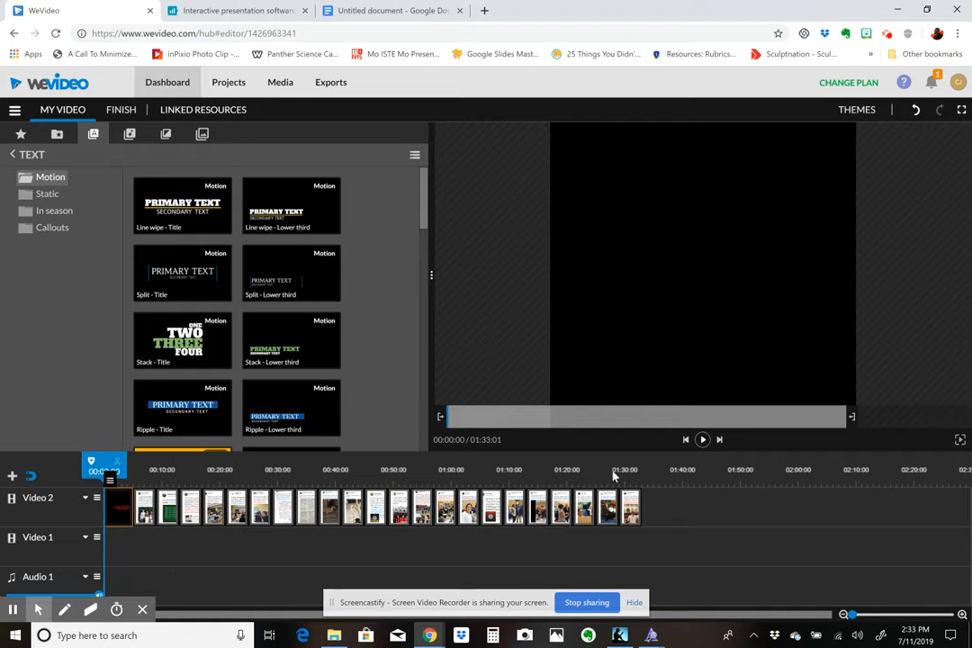
click(703, 440)
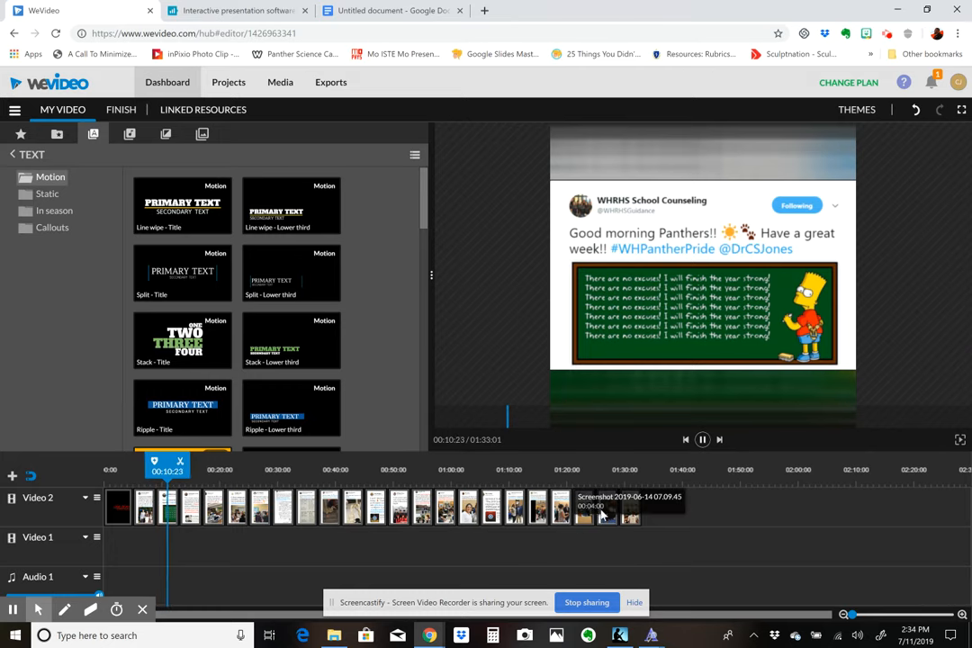
click(703, 440)
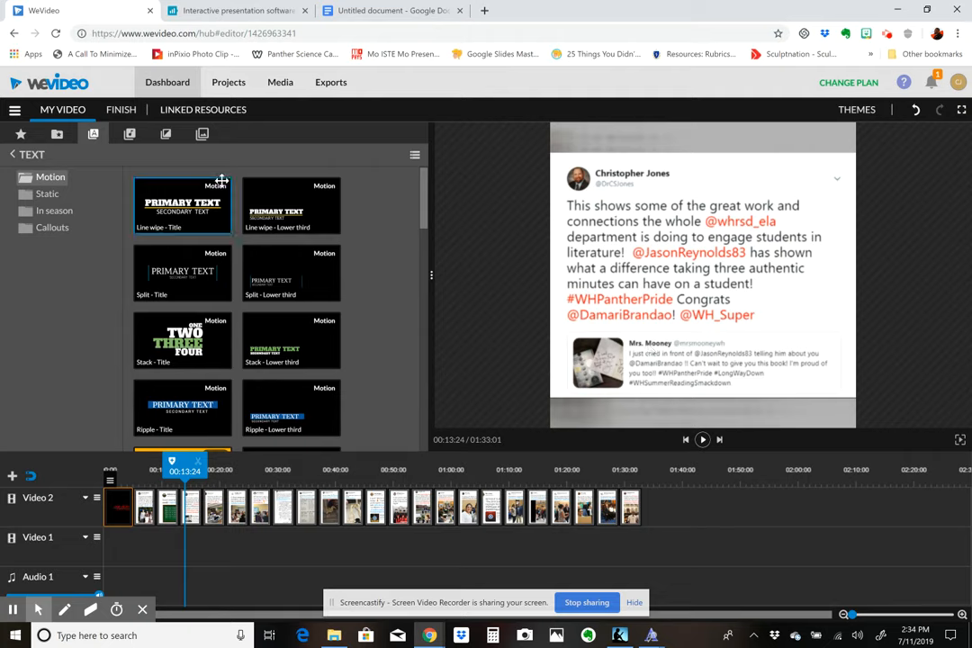
- Browse the audio library's Free Music tracks and its Sound Effects and Premium Music categories
click(129, 137)
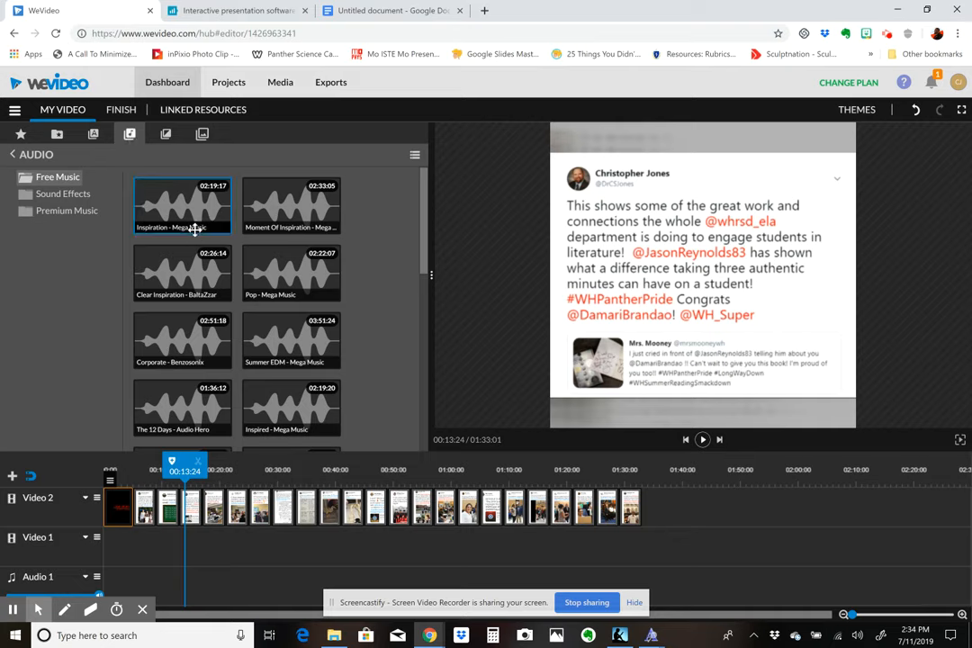
scroll(196, 225, down, 3)
scroll(195, 230, down, 10)
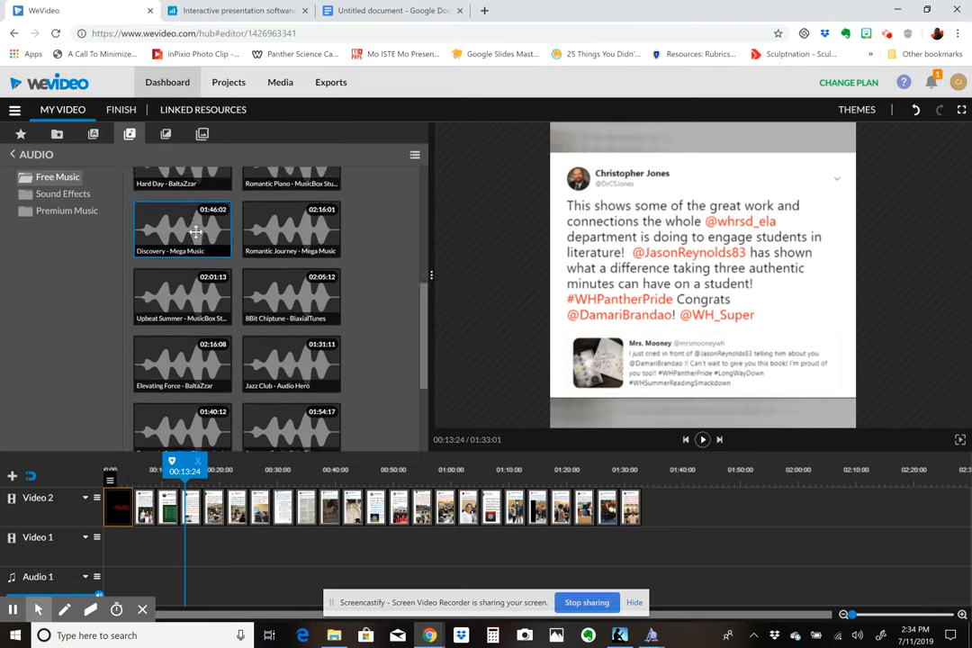
click(65, 196)
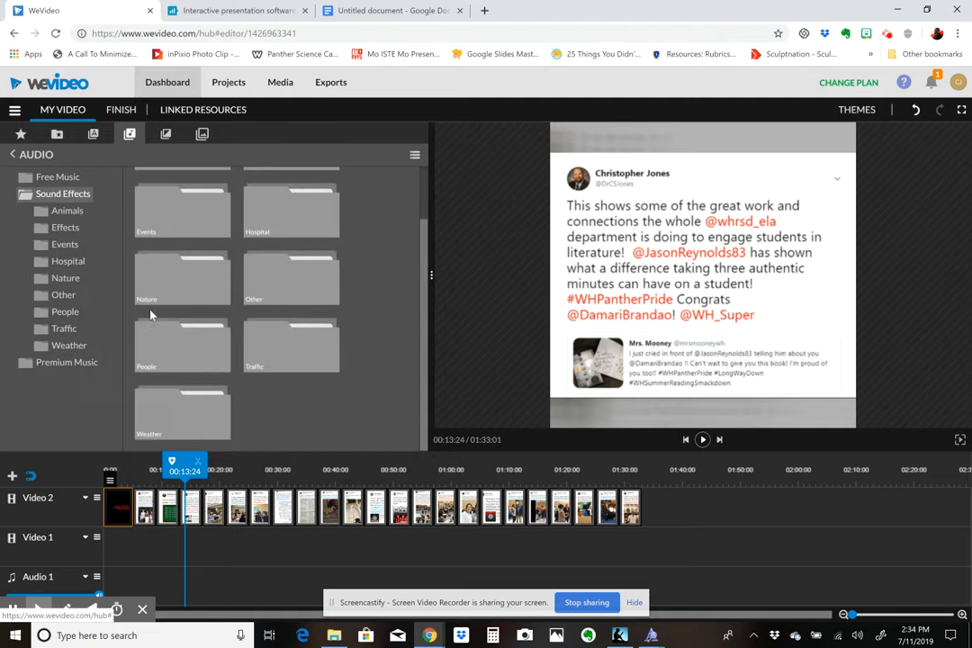
click(77, 367)
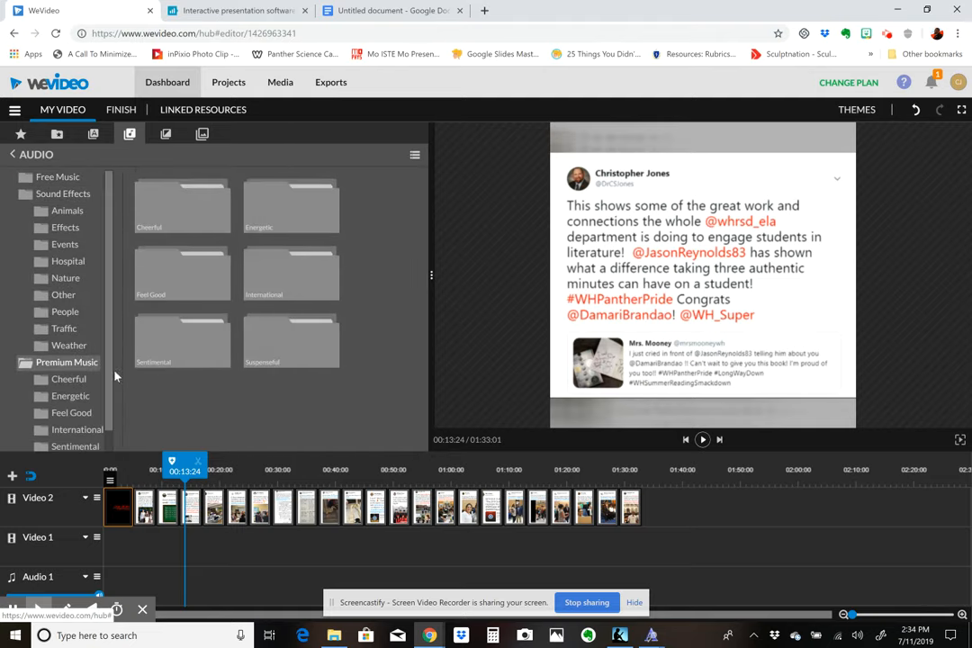
scroll(60, 335, down, 1)
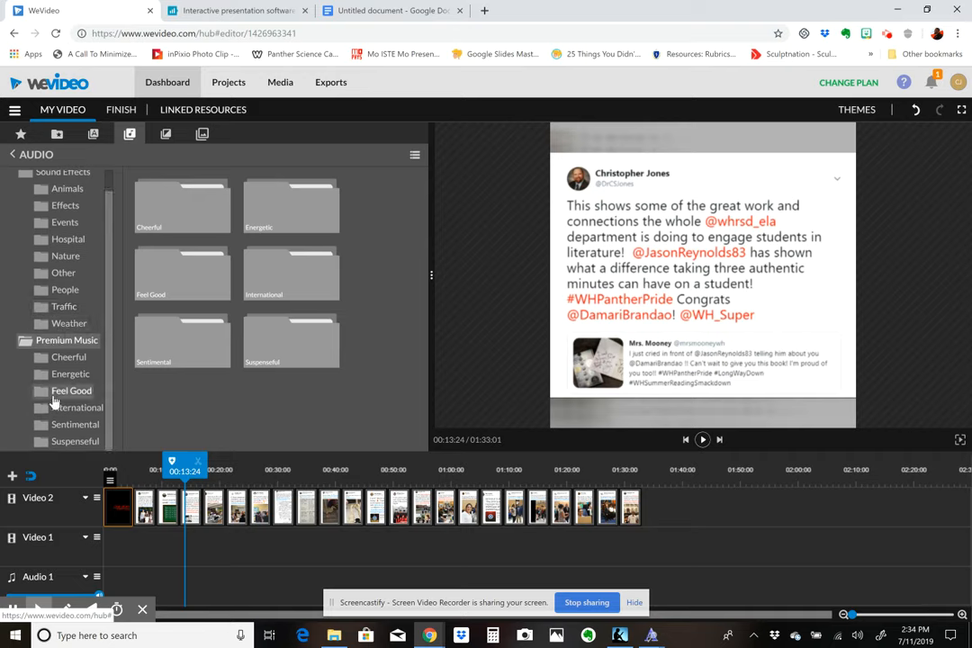
scroll(67, 216, up, 1)
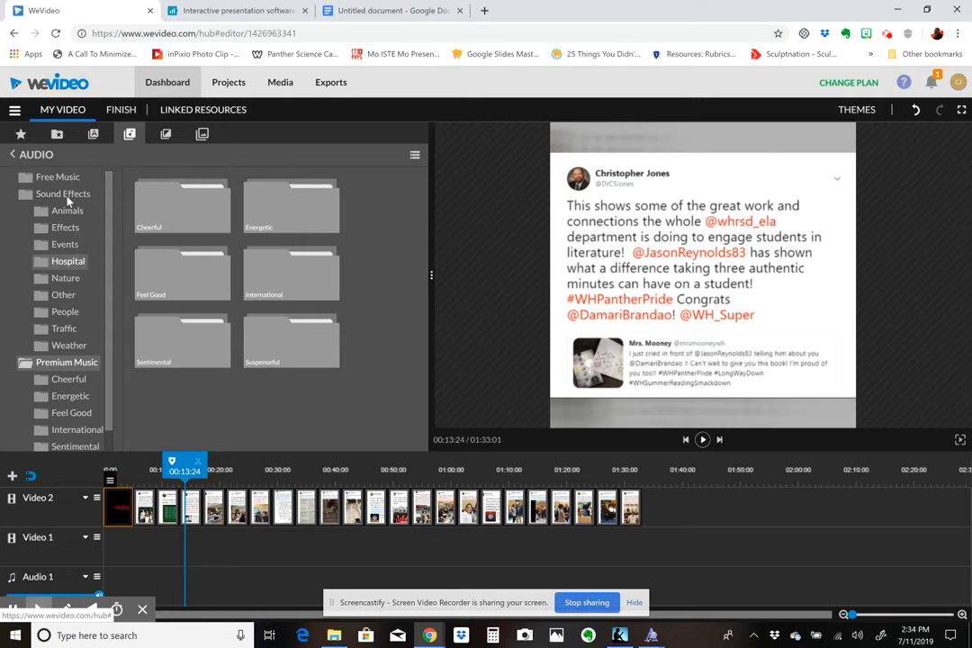
- Place the free music track Moment Of Inspiration - Mega Music at the start of the Audio 1 track
click(59, 178)
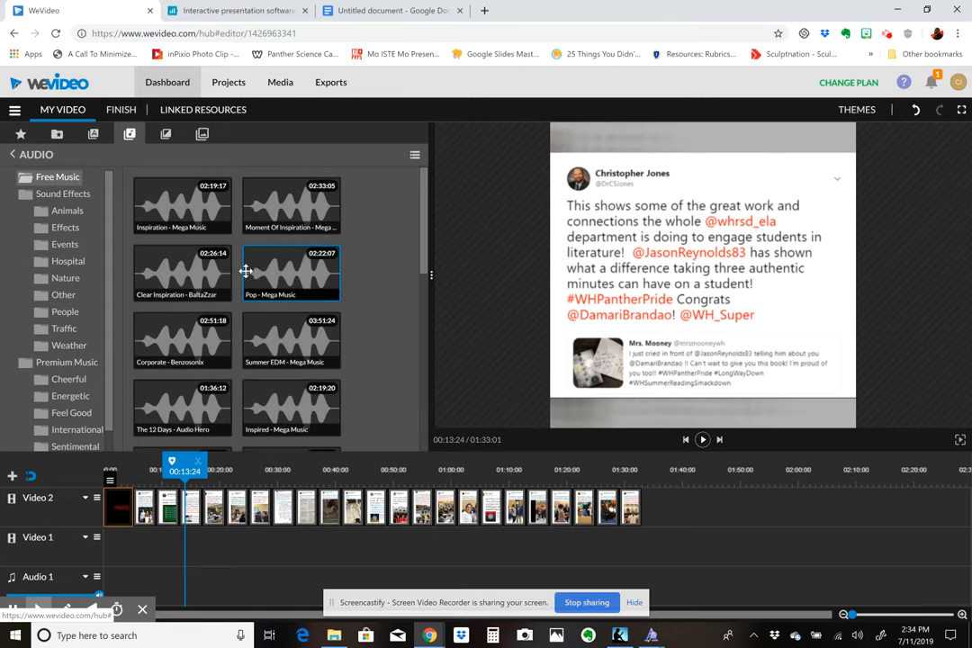
click(282, 215)
drag(282, 215, 112, 597)
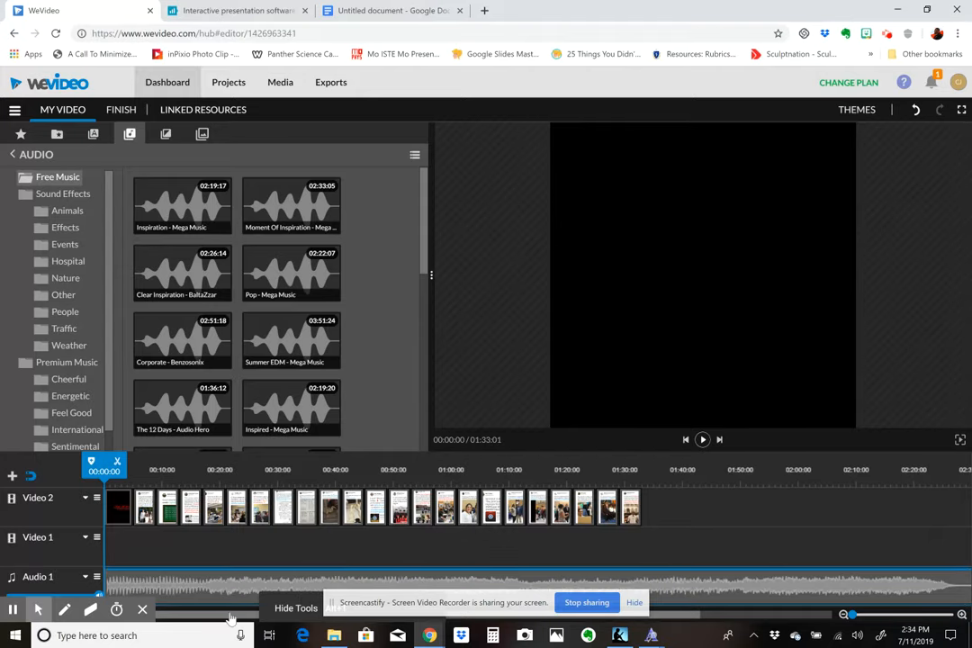
- Trim the end of the music clip to the end of the last image at 01:33:01 and return the playhead to 00:00:00
drag(197, 616, 269, 621)
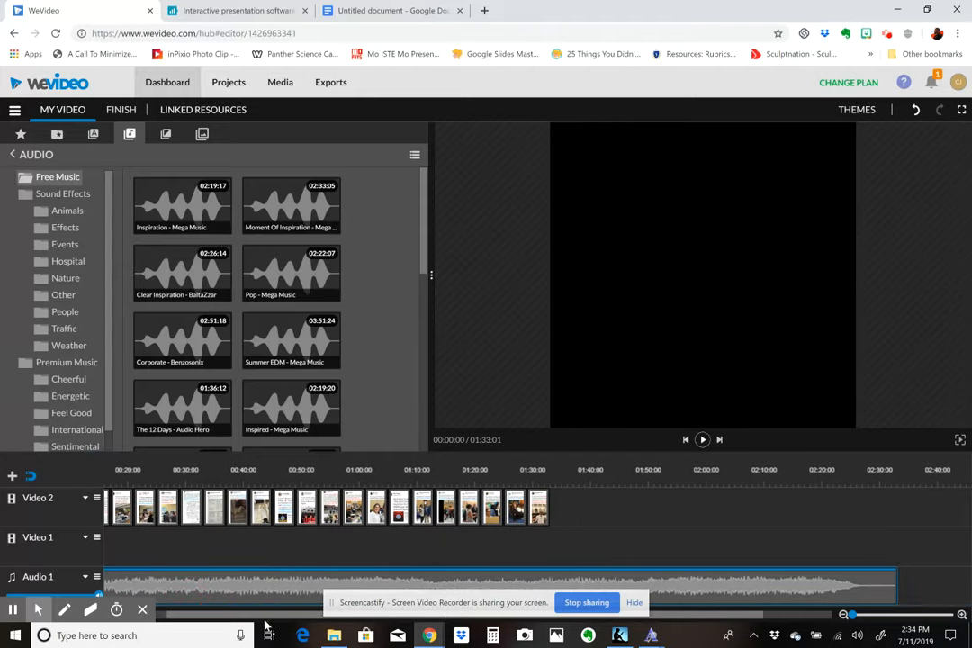
click(889, 591)
drag(893, 589, 551, 587)
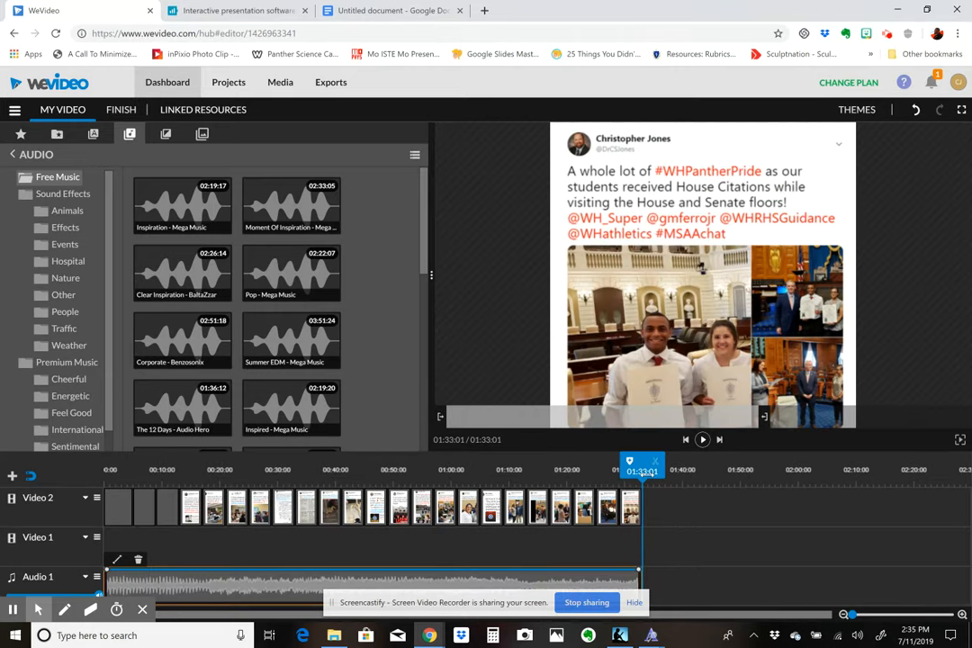
click(391, 469)
drag(341, 474, 99, 462)
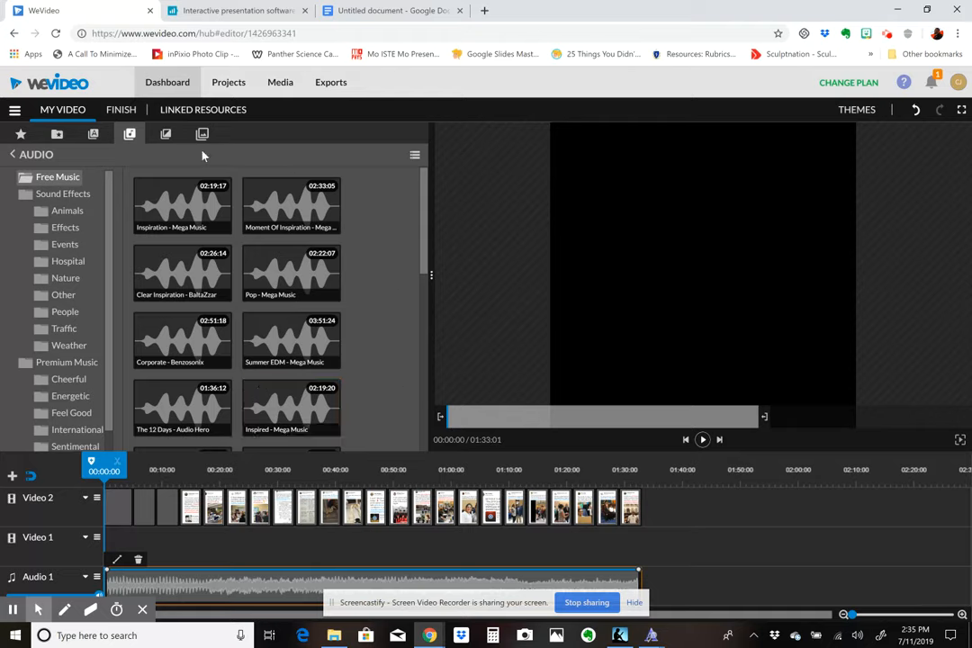
- Finish the video and set its export title to Screencast Example of We Video
click(124, 112)
drag(433, 353, 333, 358)
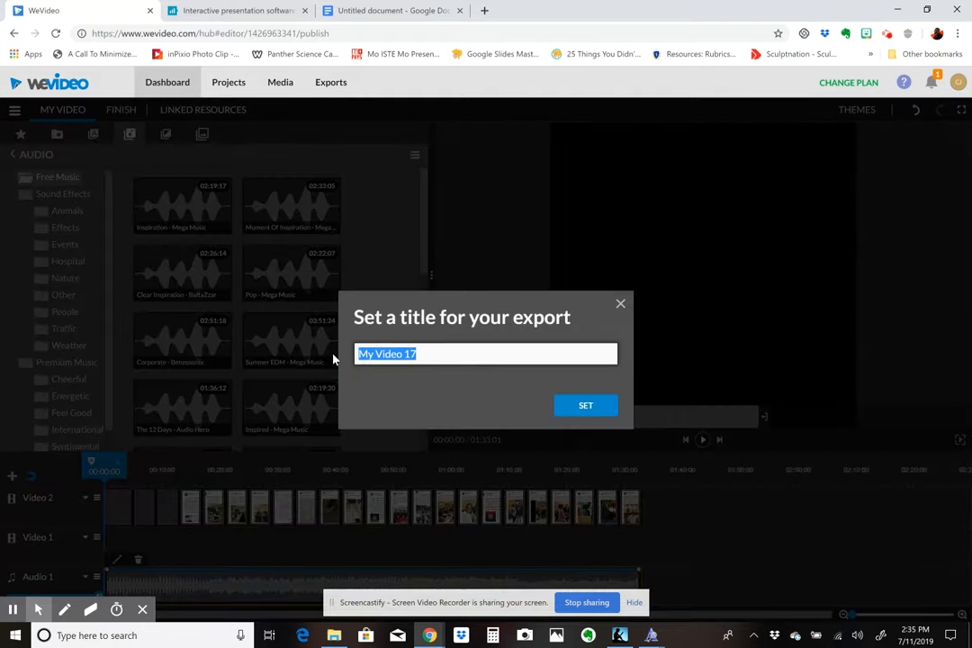
text(Scf)
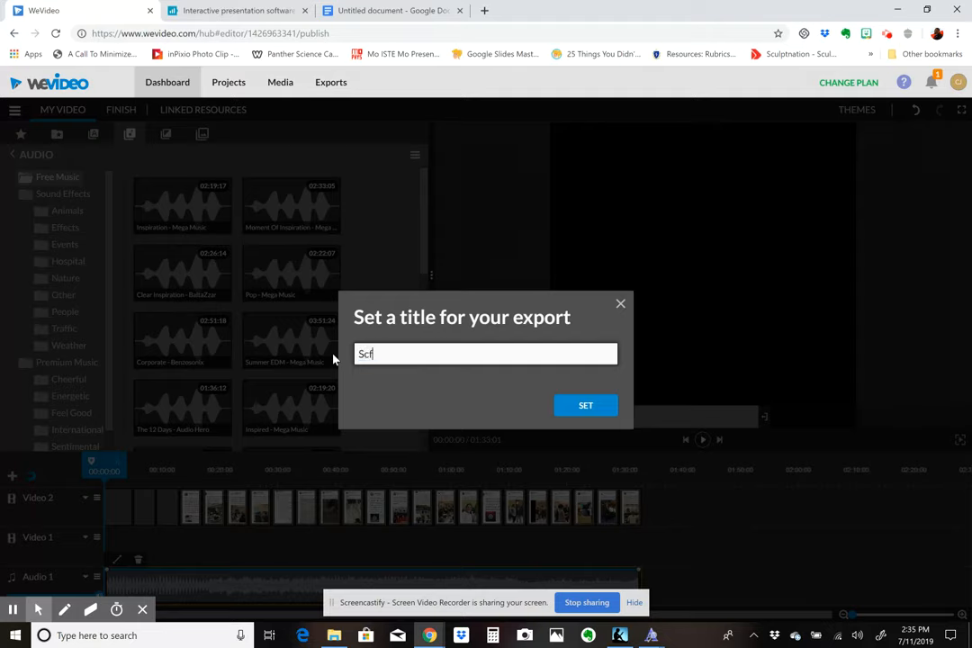
key(BackSpace)
text(reencast Example )
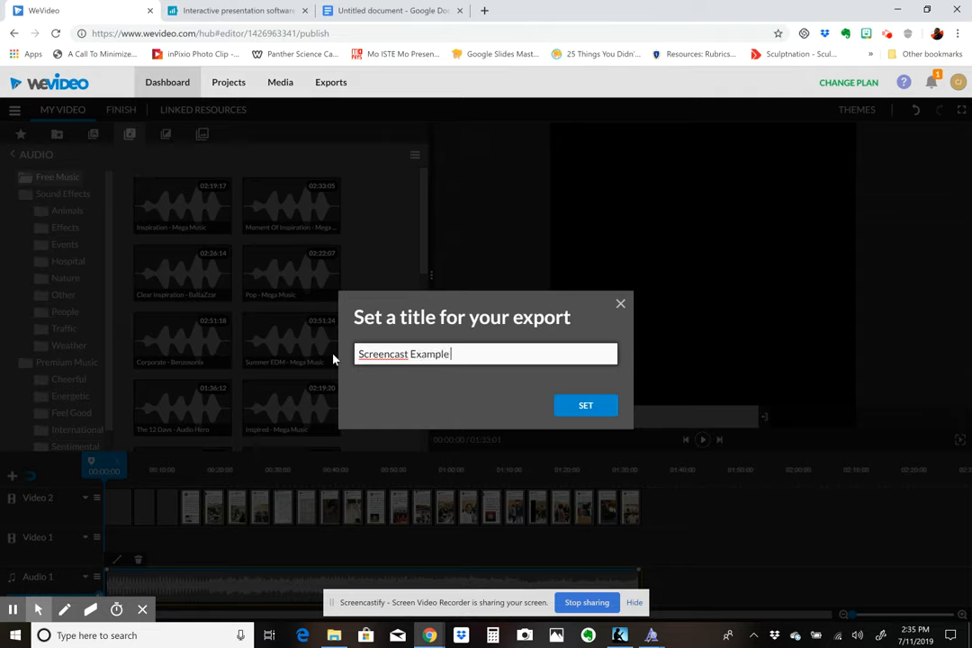
text(of We Video)
click(585, 405)
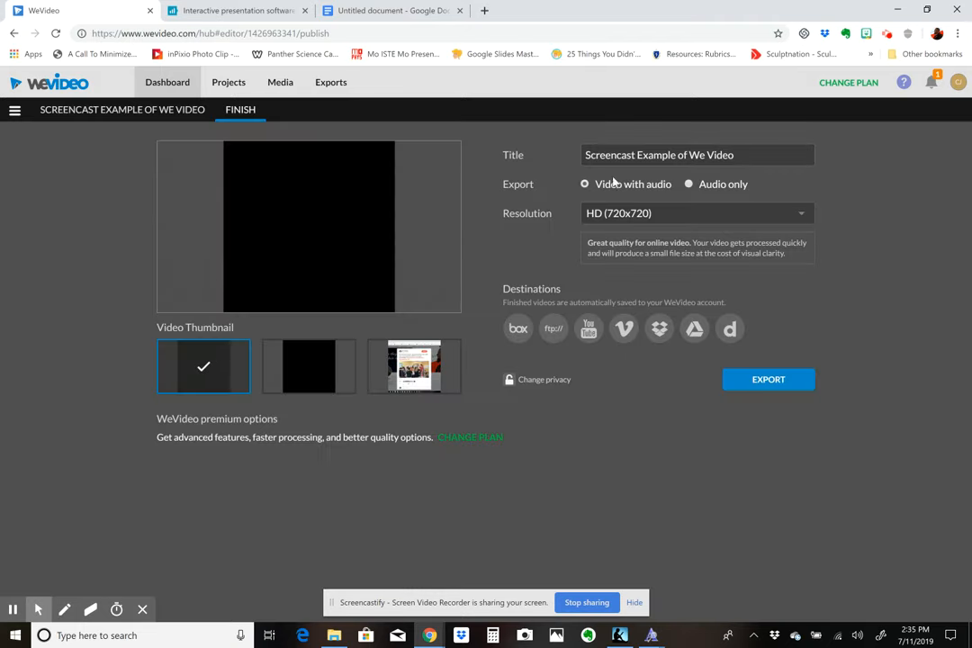
- Export the video with audio in Full HD (1080x1080), using the middle black frame as the video thumbnail
click(655, 219)
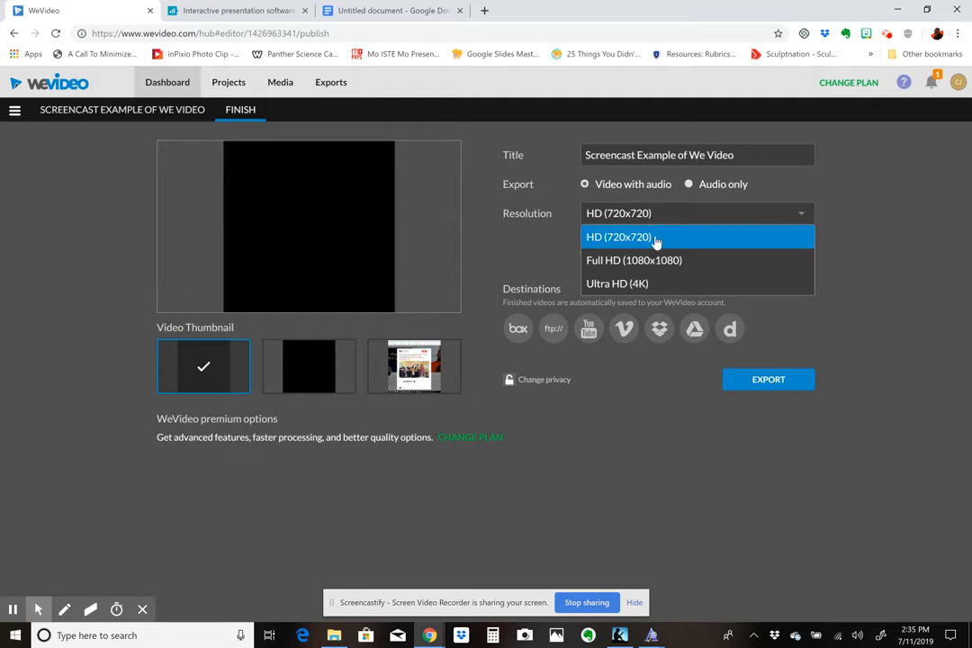
click(664, 263)
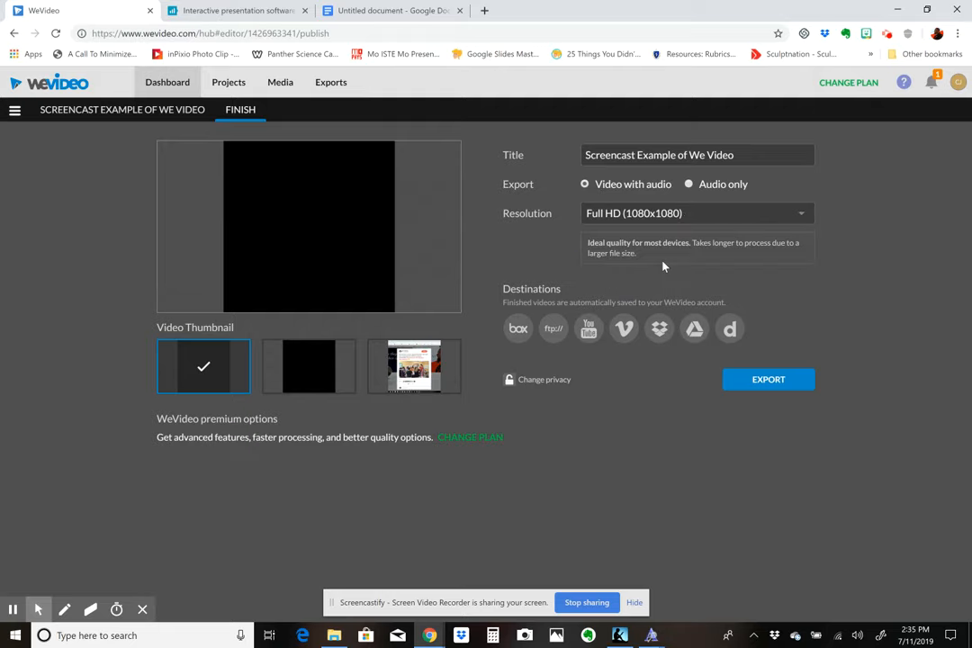
click(416, 385)
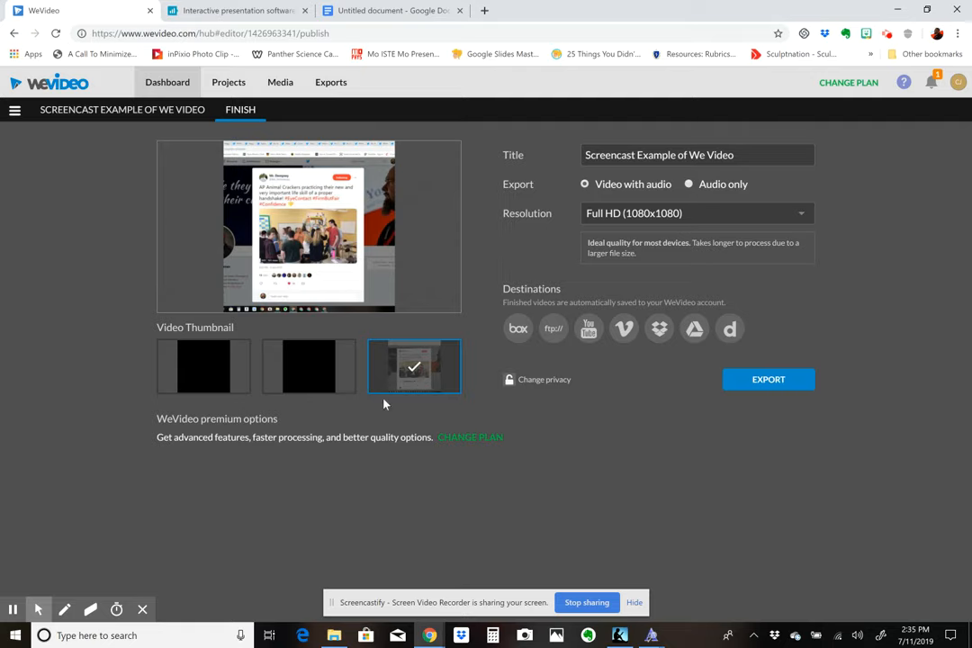
click(313, 374)
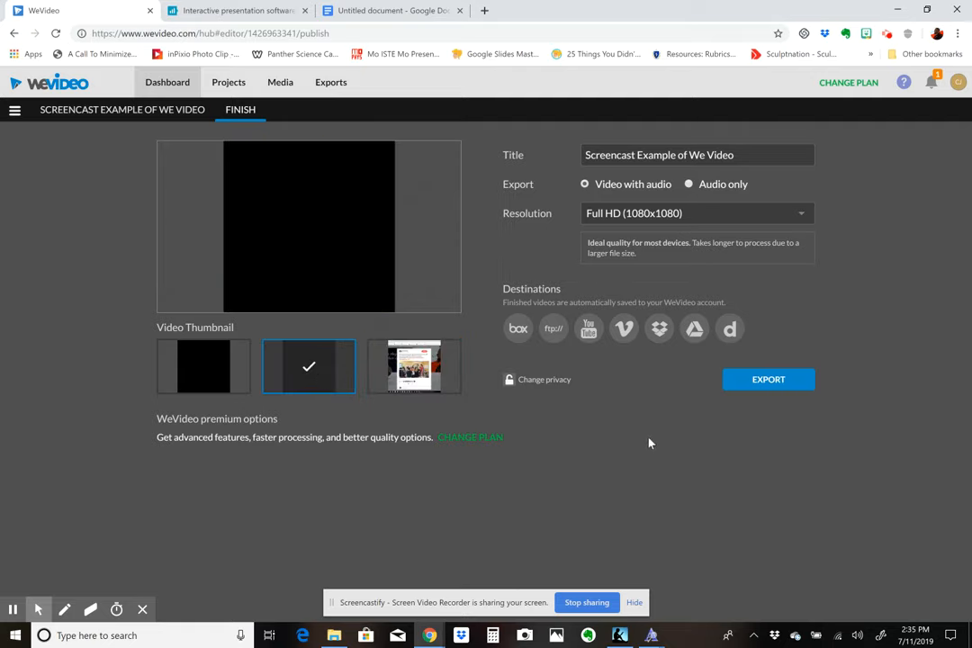
click(759, 390)
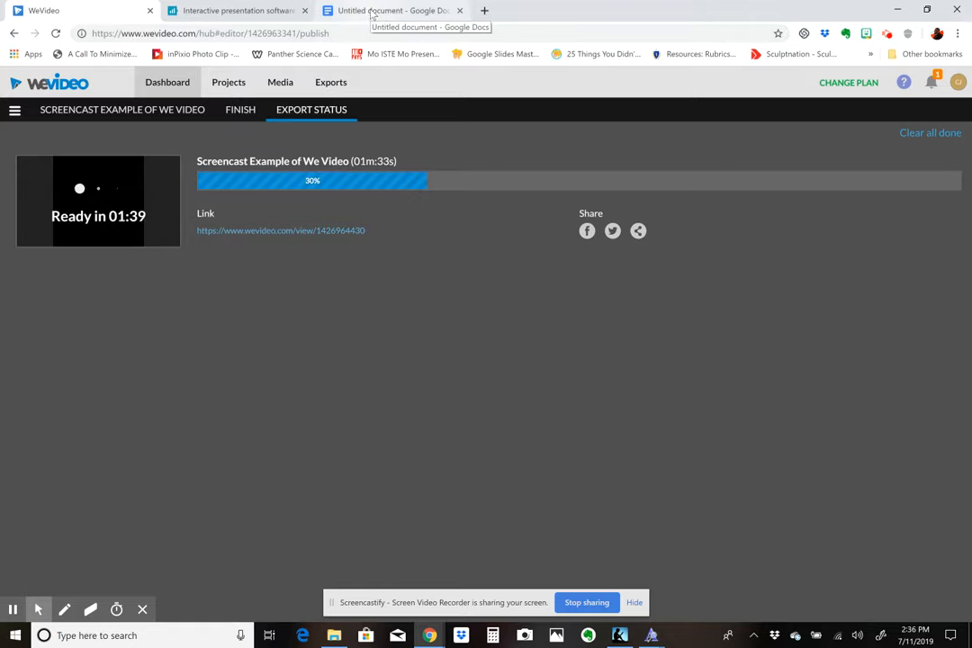
- Switch to the untitled Google Docs document containing the YouTube link
click(372, 13)
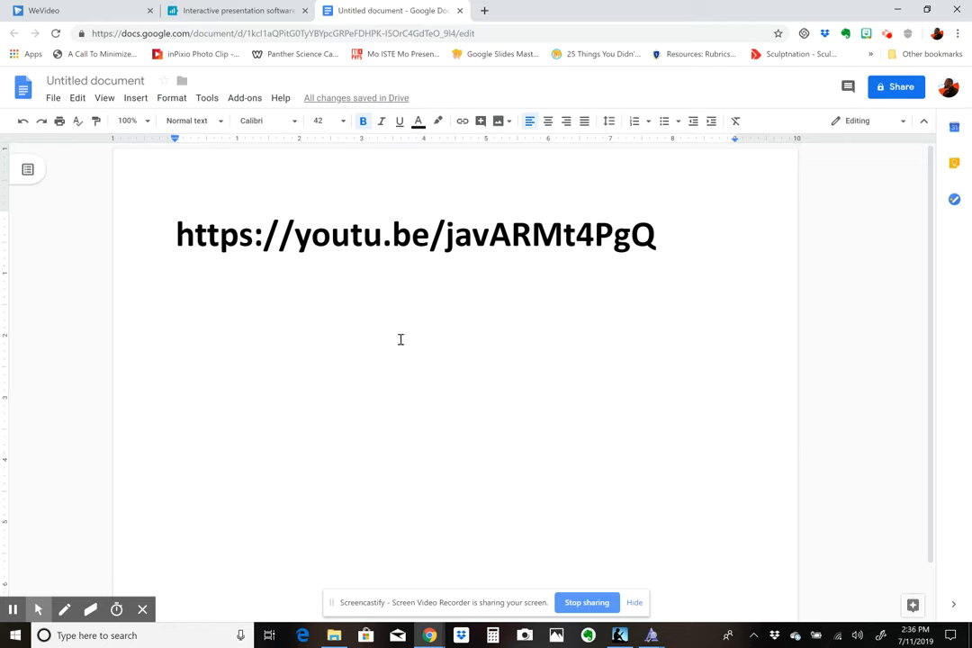